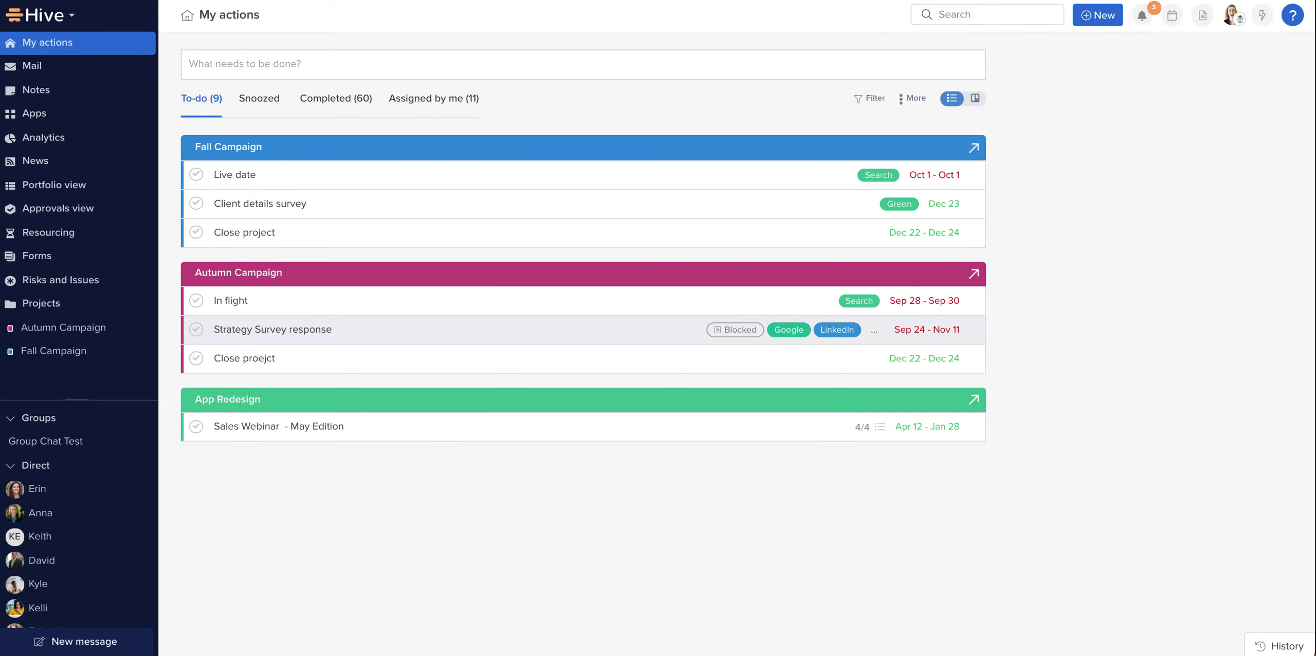
Step: Open the Workspace apps page from the Apps entry in the sidebar
{"action": "left_click", "coordinate": [48, 123]}
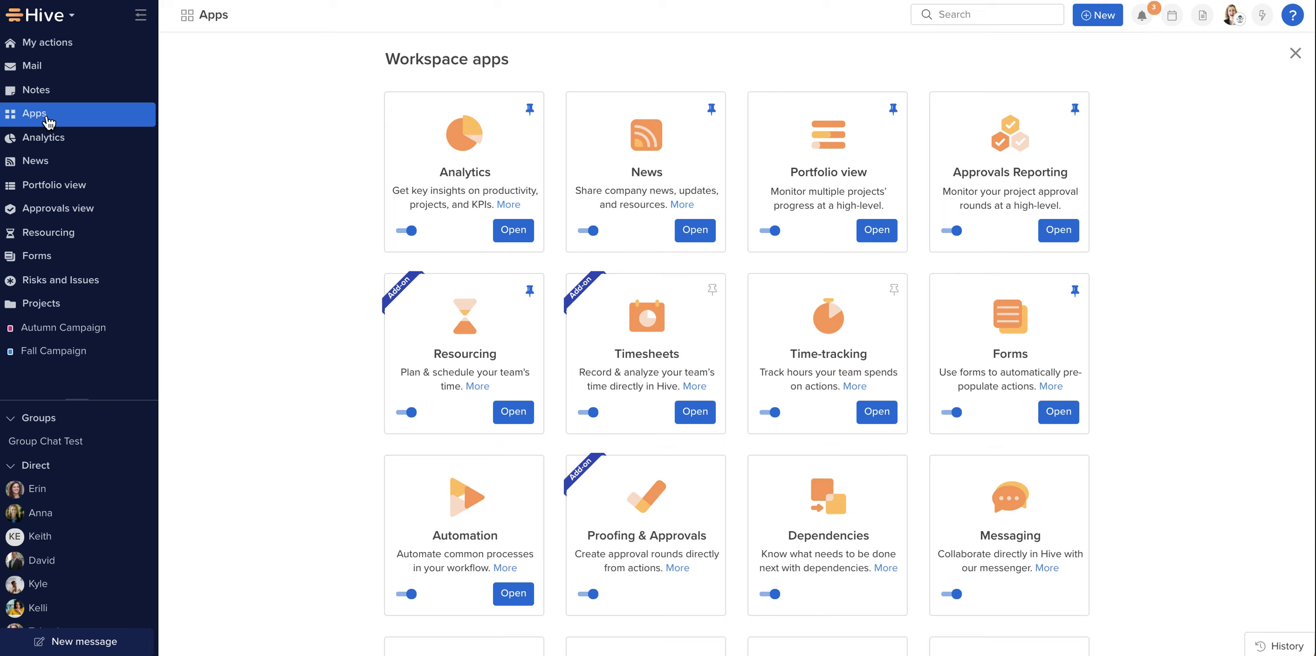
Step: Pin the Timesheets app card so Time is added to the sidebar
{"action": "left_click", "coordinate": [712, 291]}
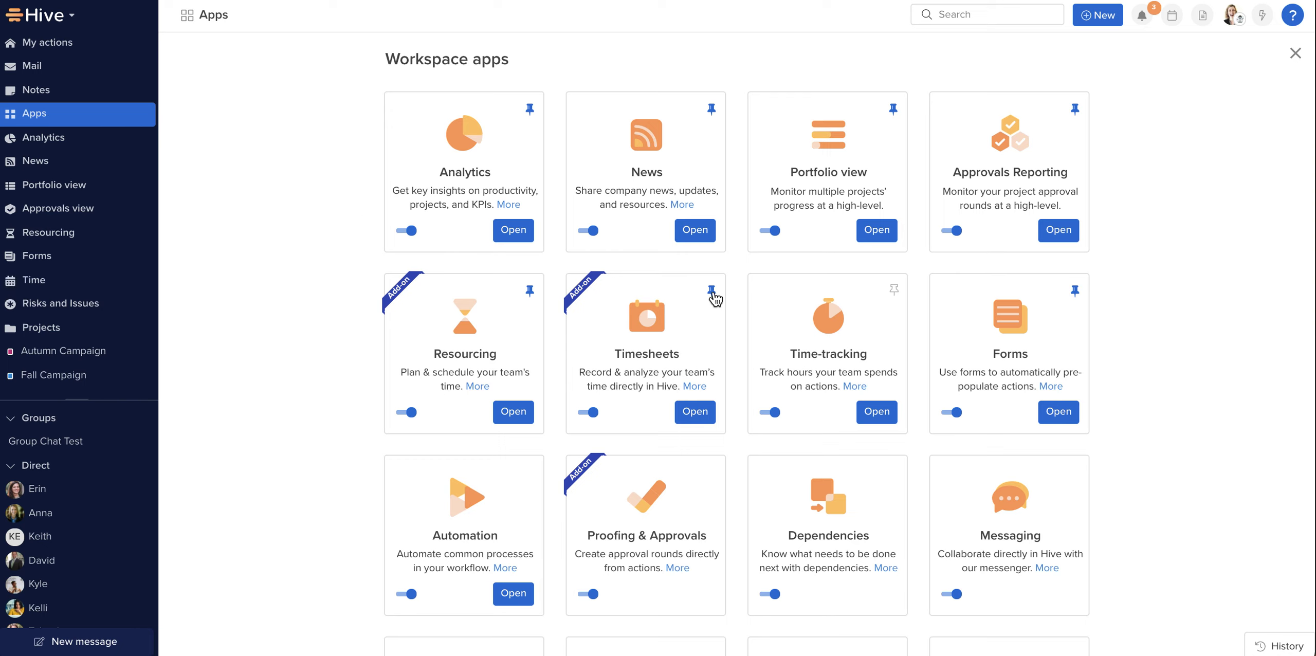
Step: Add App Redesign and Fall Campaign project rows to the Dec 13–19 timesheet
{"action": "left_click", "coordinate": [34, 280]}
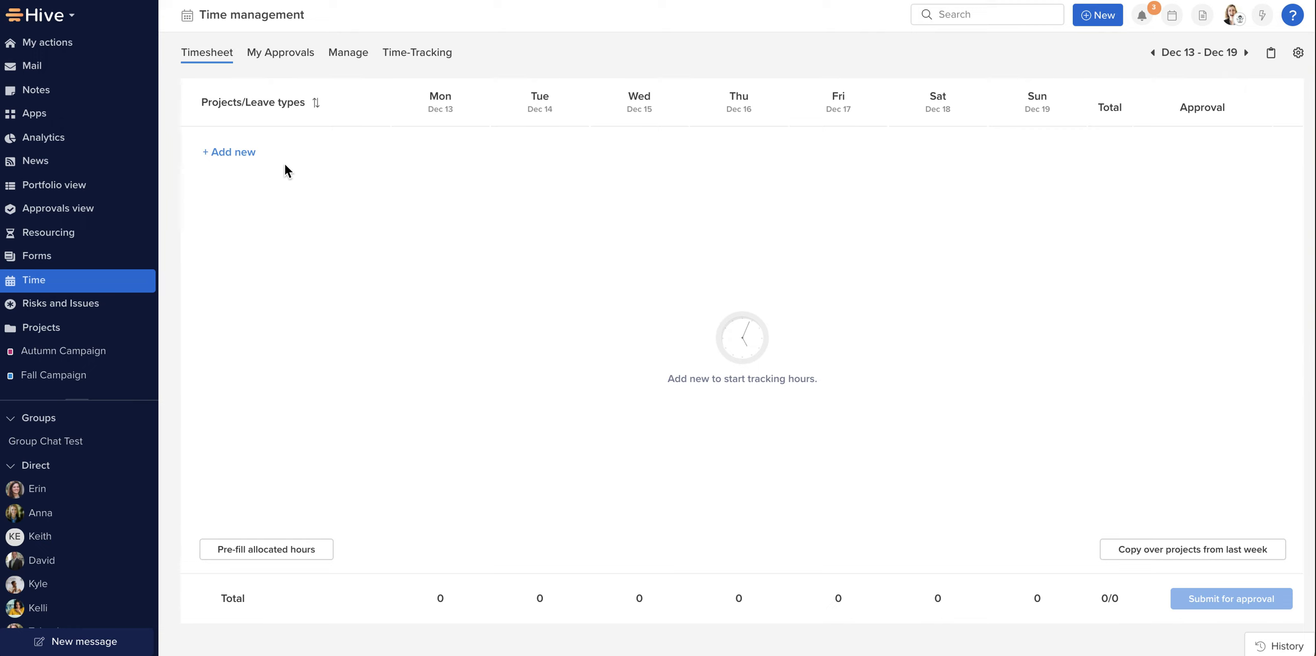
{"action": "left_click", "coordinate": [225, 157]}
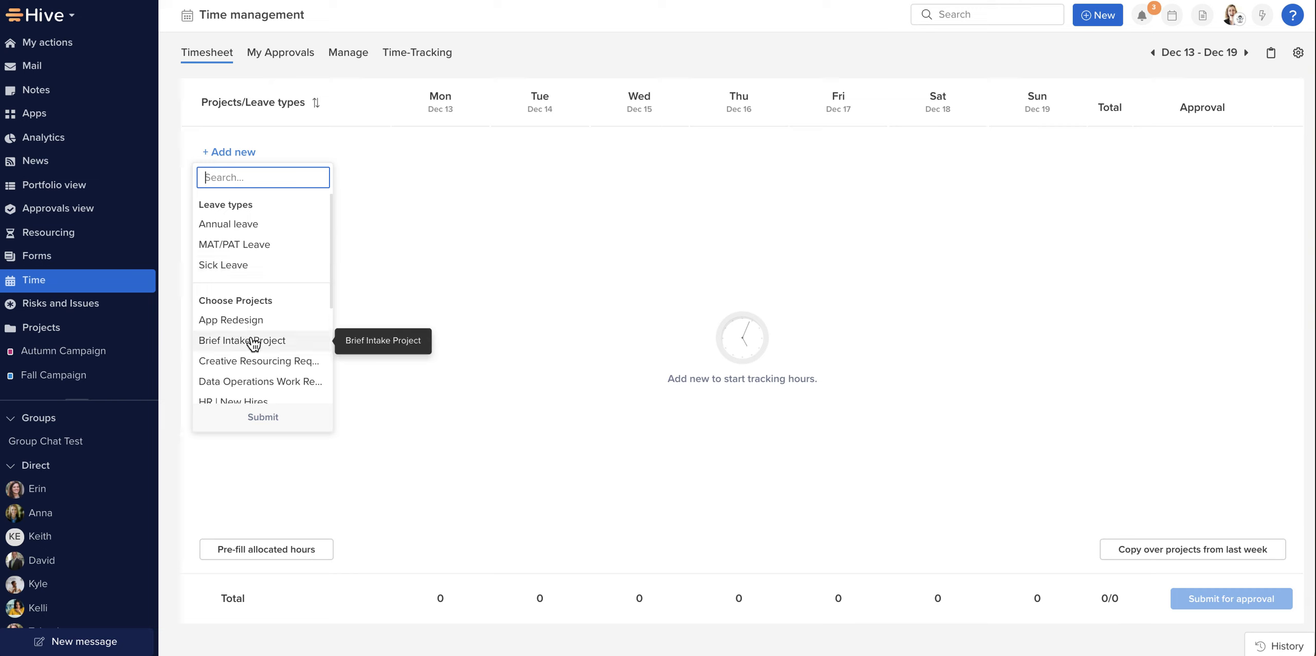
{"action": "scroll", "coordinate": [252, 340], "scroll_direction": "down", "scroll_amount": 1}
{"action": "left_click", "coordinate": [231, 277]}
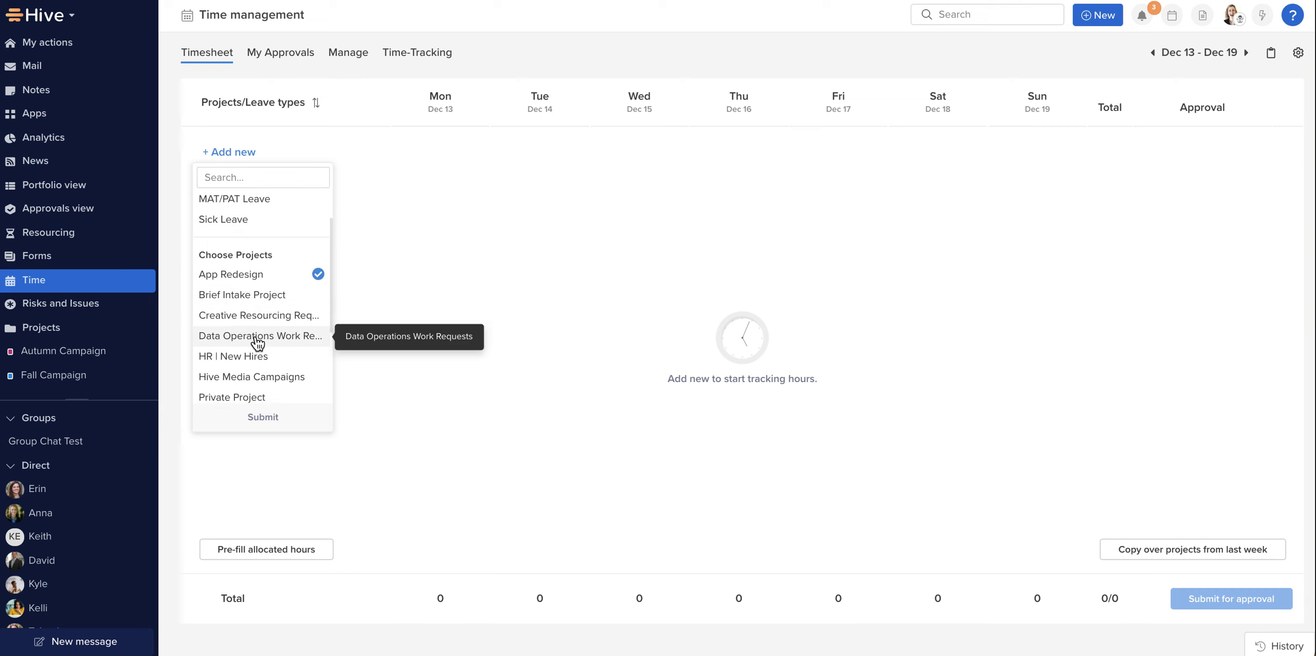
{"action": "scroll", "coordinate": [256, 337], "scroll_direction": "down", "scroll_amount": 1}
{"action": "scroll", "coordinate": [257, 343], "scroll_direction": "down", "scroll_amount": 2}
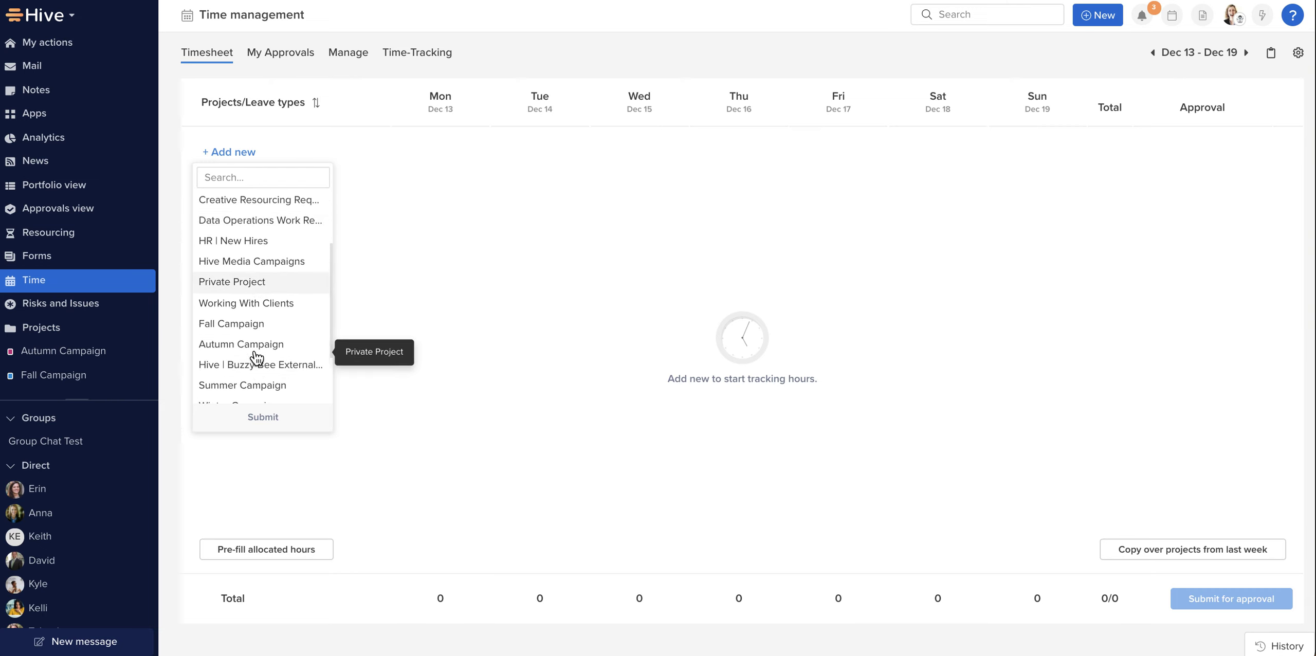
{"action": "left_click", "coordinate": [243, 316]}
{"action": "left_click", "coordinate": [271, 421]}
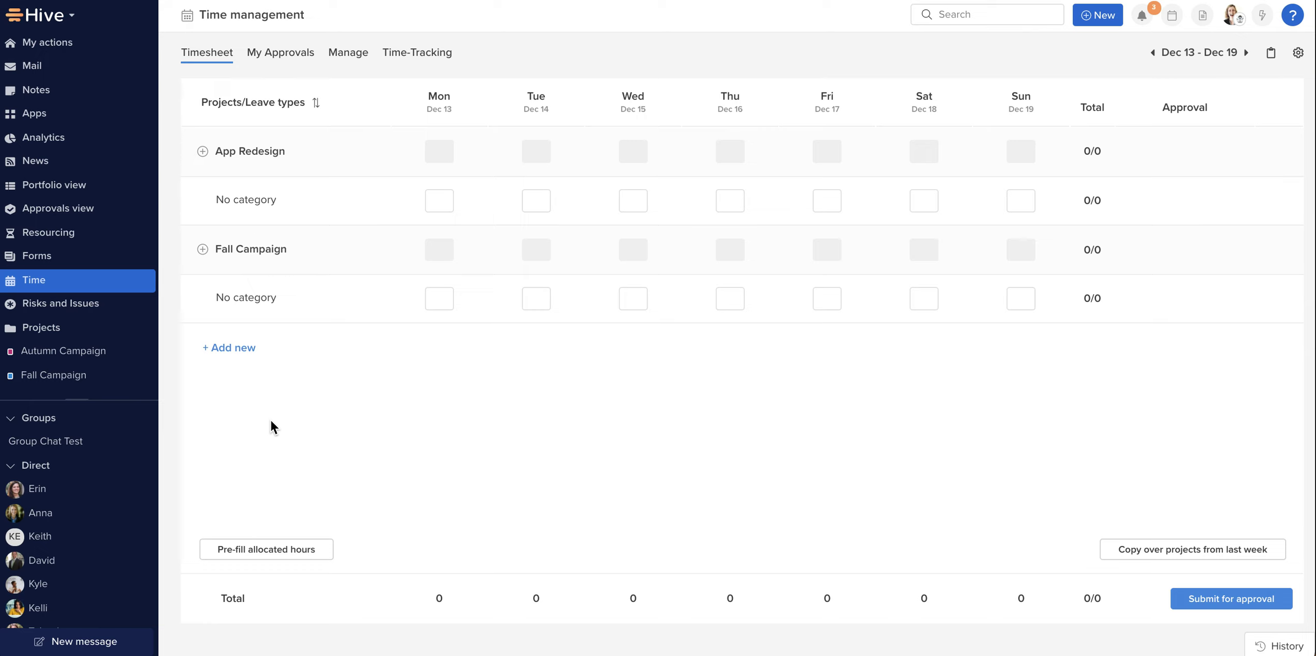
Step: Add Briefing and Deliverable category rows under App Redesign
{"action": "left_click", "coordinate": [203, 151]}
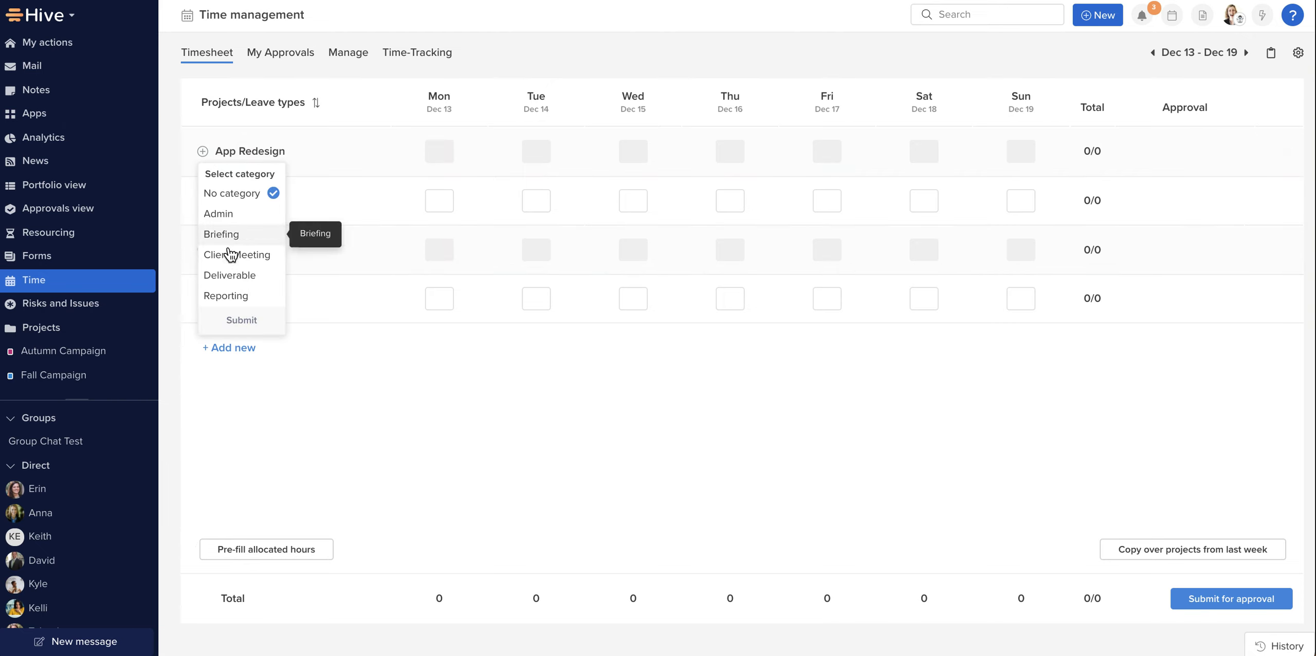
{"action": "left_click", "coordinate": [226, 276]}
{"action": "left_click", "coordinate": [229, 235]}
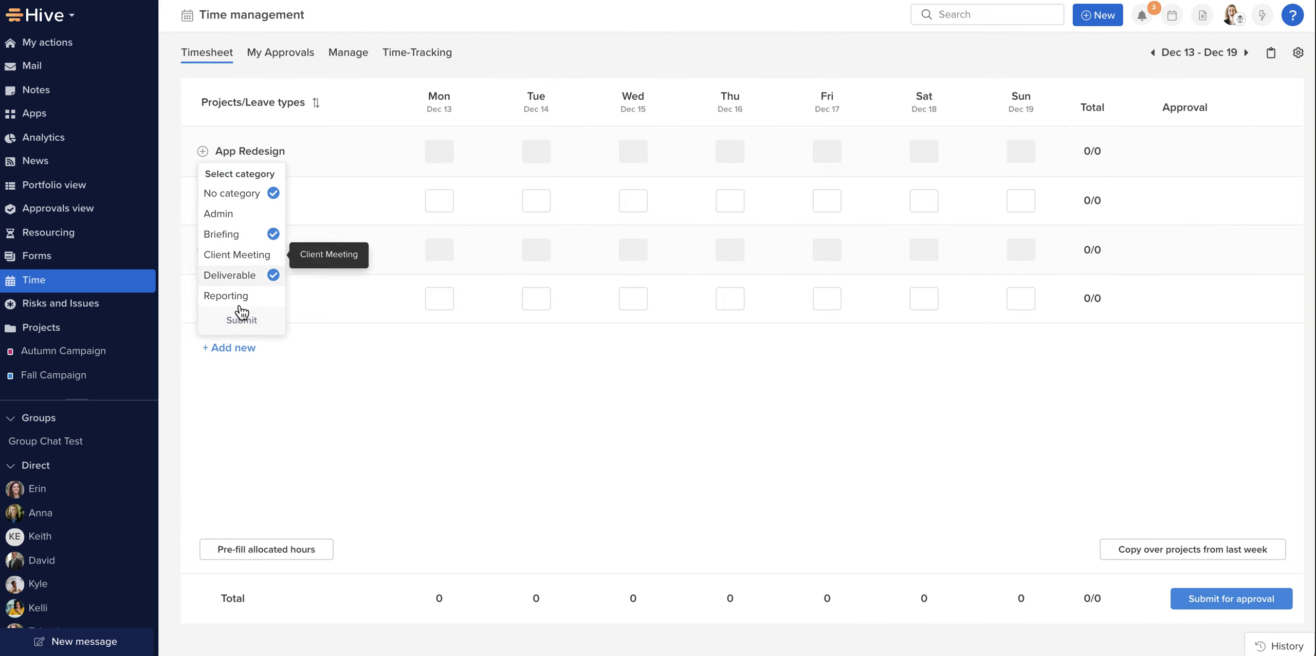
{"action": "left_click", "coordinate": [242, 320]}
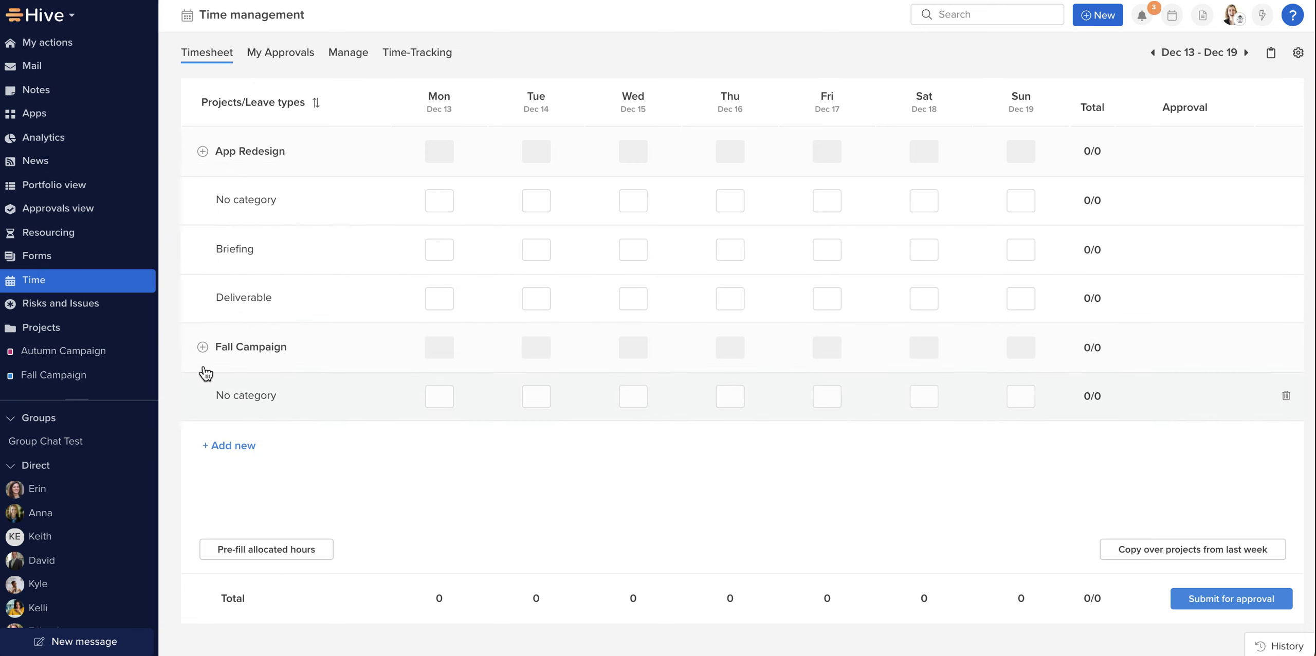
Step: Add a Client Meeting category row under Fall Campaign
{"action": "left_click", "coordinate": [203, 346]}
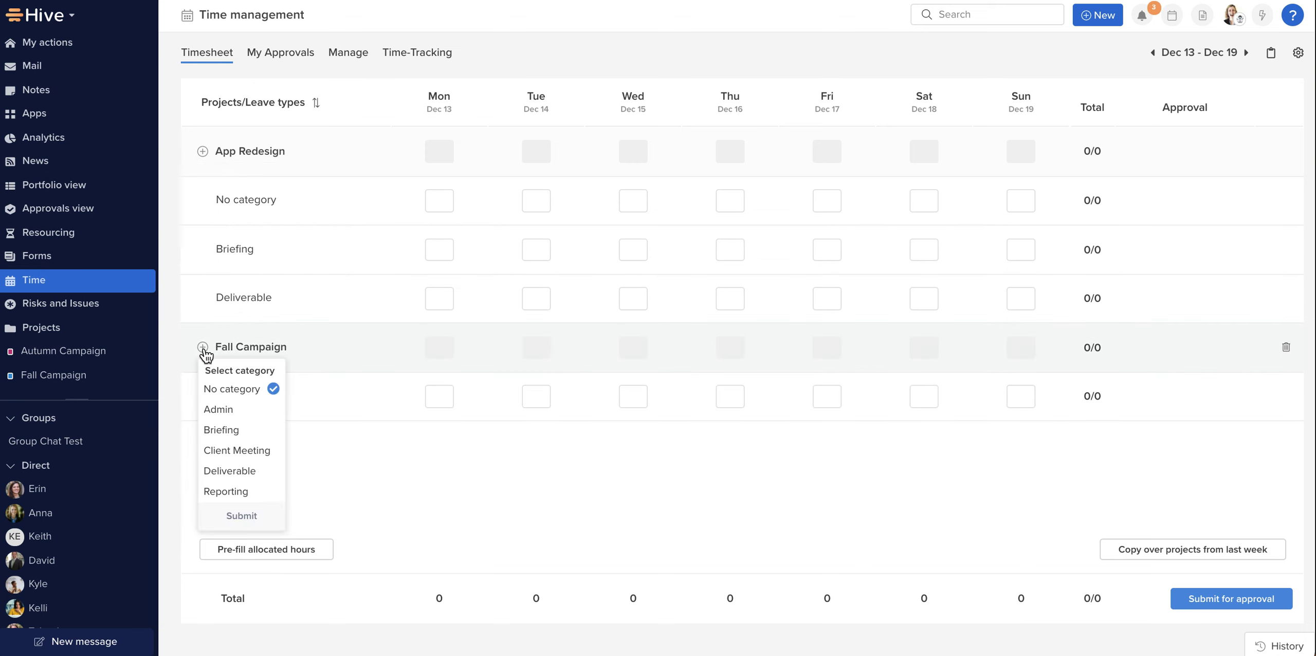
{"action": "left_click", "coordinate": [227, 450]}
{"action": "left_click", "coordinate": [241, 515]}
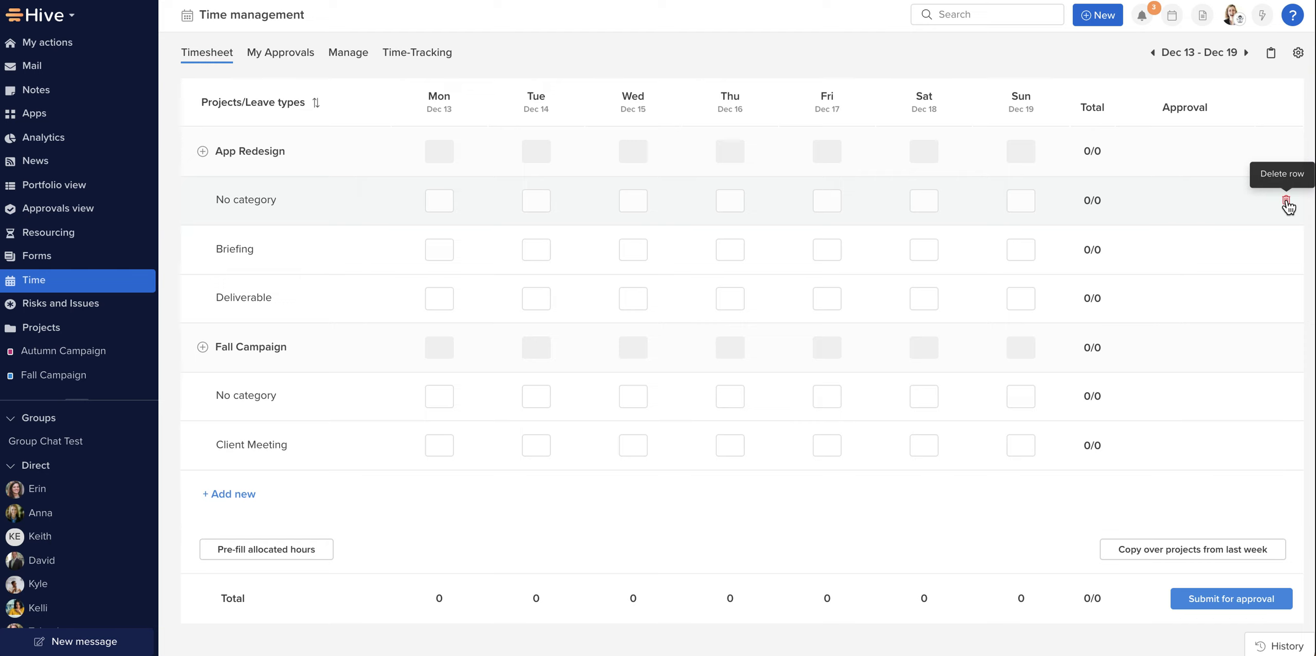
Step: Delete both No category rows and the Deliverable row from the timesheet
{"action": "left_click", "coordinate": [1286, 202]}
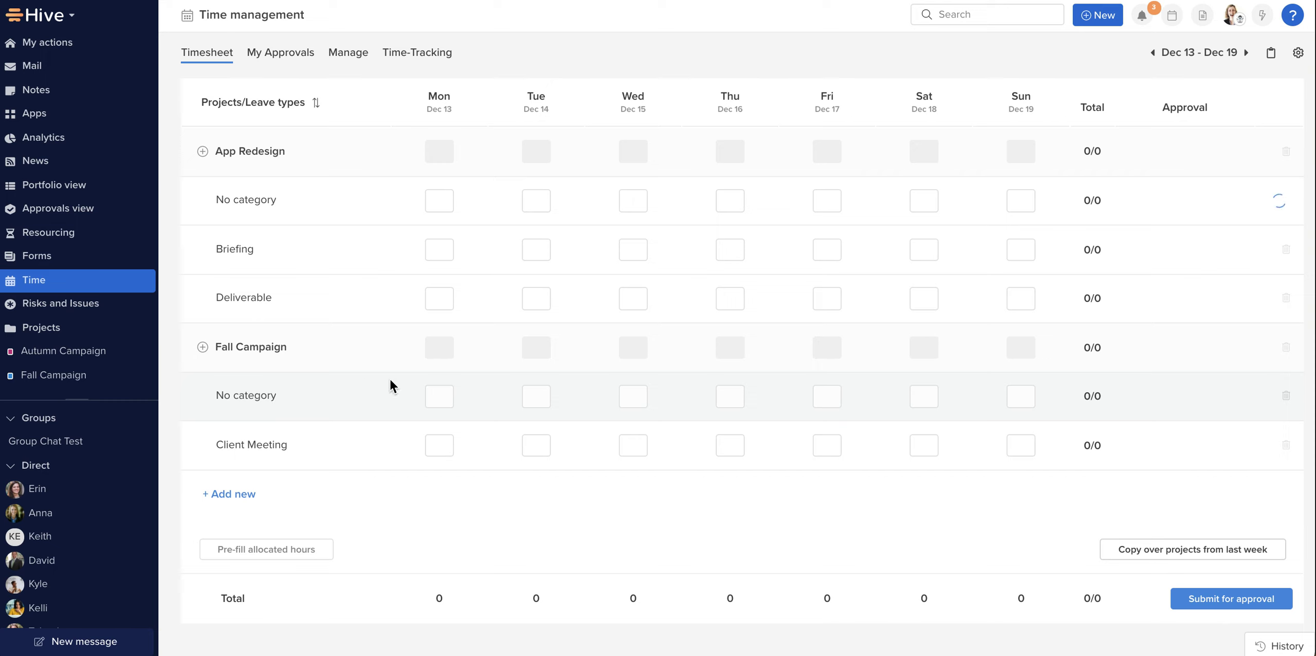
{"action": "left_click", "coordinate": [1285, 396]}
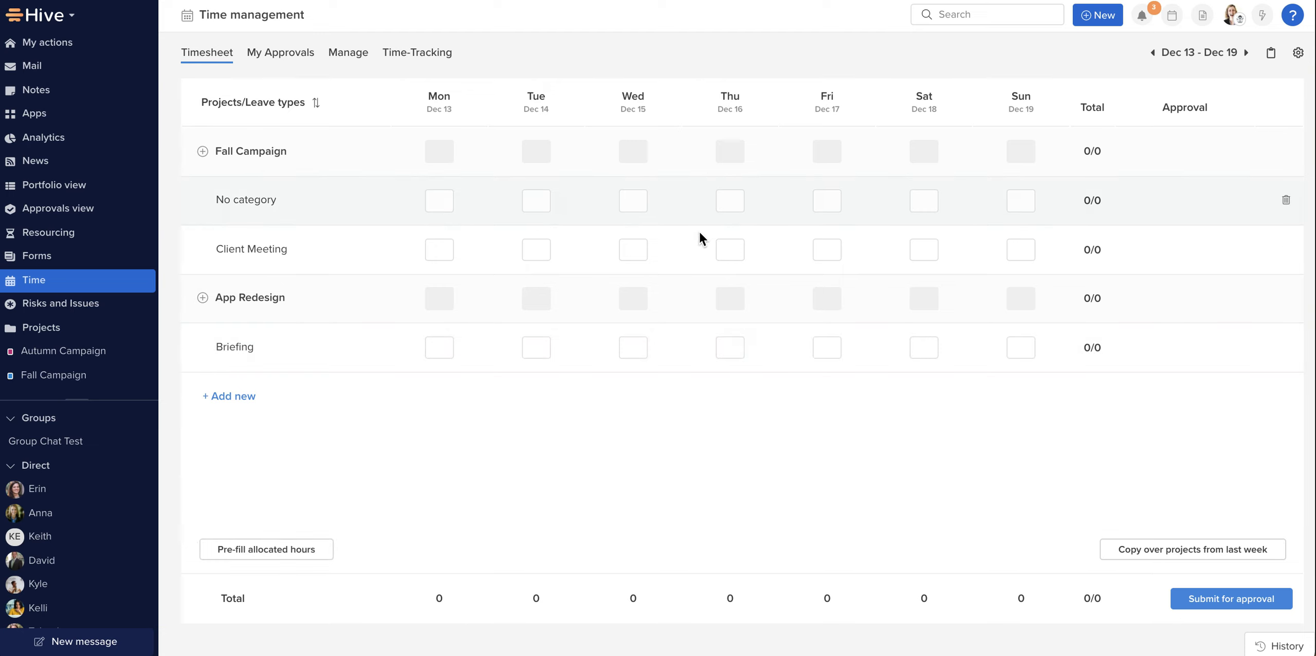
{"action": "left_click", "coordinate": [1285, 201]}
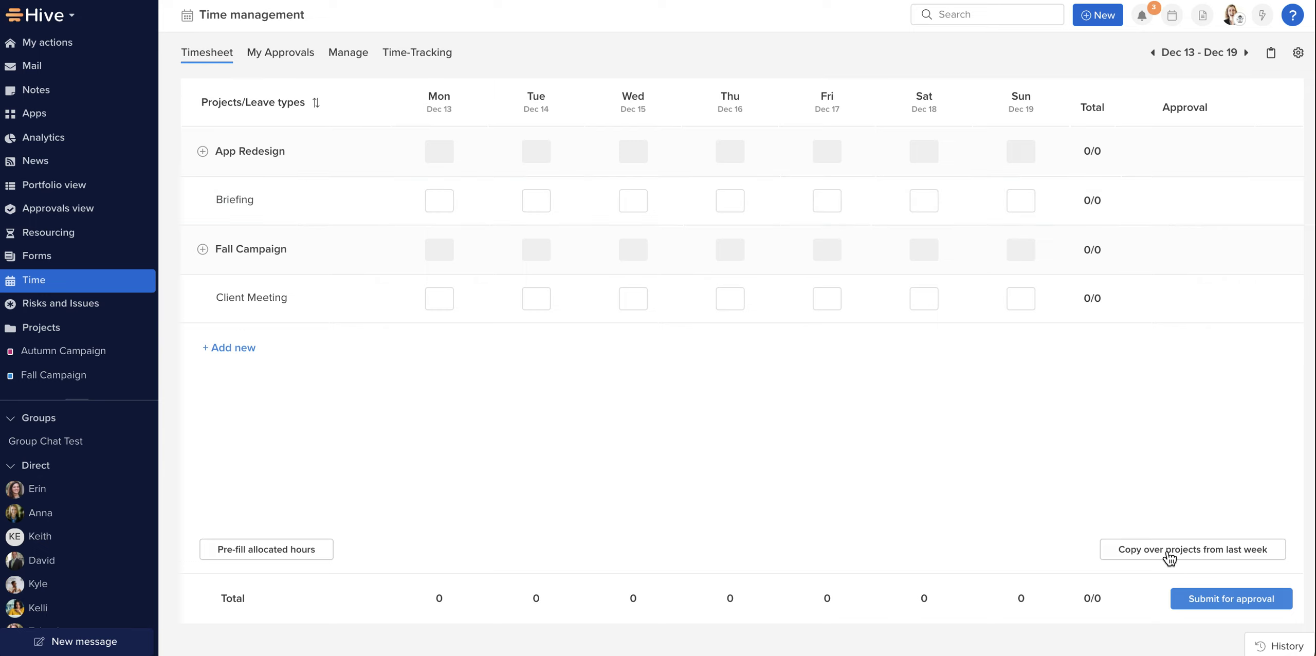
Step: Copy last week's Winter Campaign rows (No category, Briefing) into the Dec 13–19 week
{"action": "left_click", "coordinate": [1153, 53]}
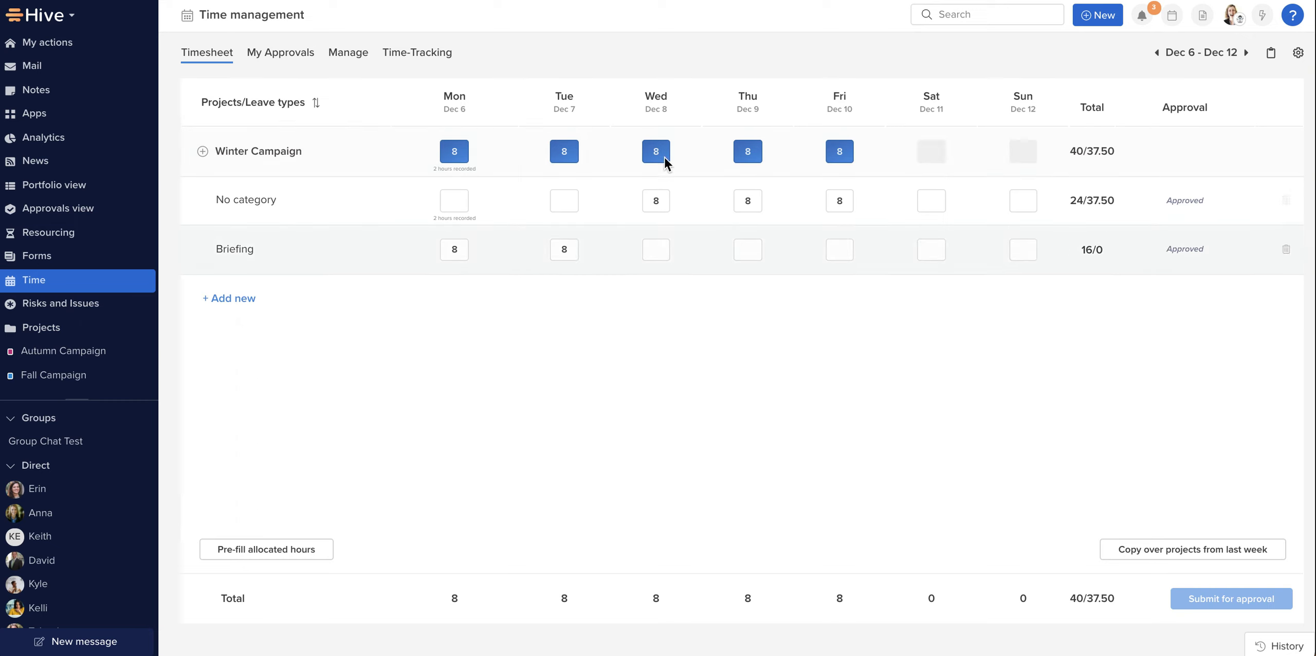
{"action": "left_click", "coordinate": [1245, 52]}
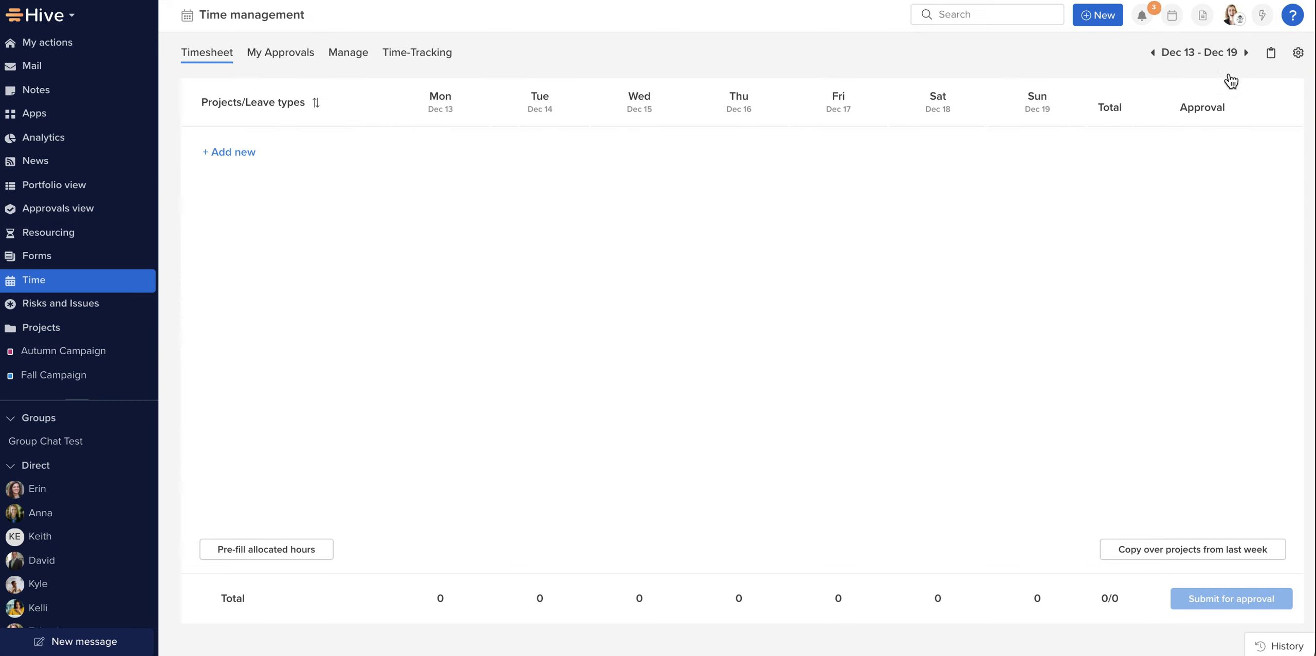
{"action": "left_click", "coordinate": [1195, 550]}
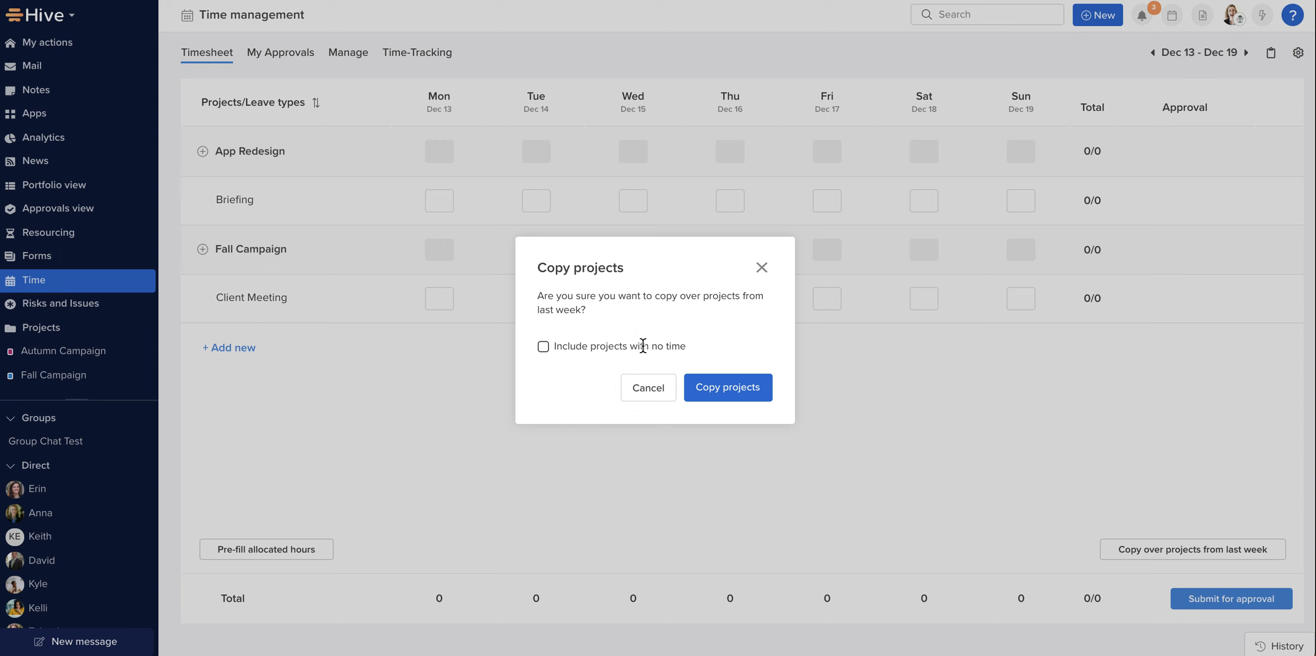
{"action": "left_click", "coordinate": [732, 394]}
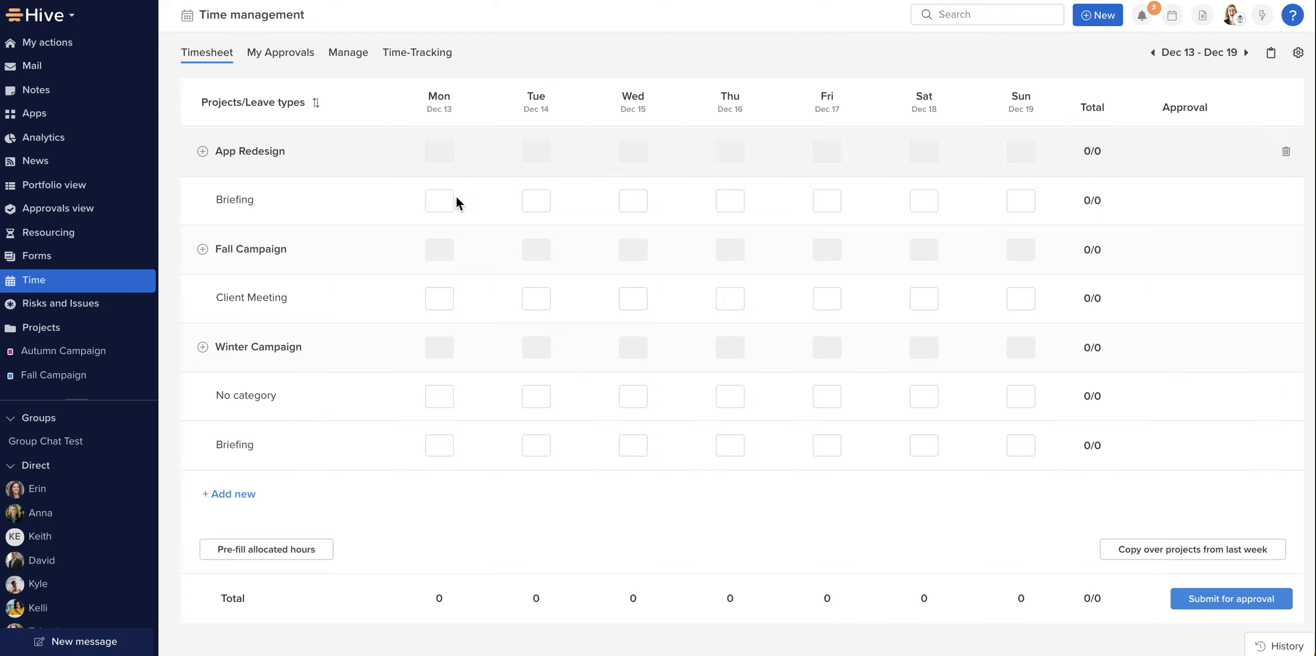
Step: Log 8 h Monday Briefing, 8 h Tuesday Client Meeting, 5 h each Wednesday Winter Campaign rows
{"action": "left_click", "coordinate": [442, 204]}
{"action": "type", "text": "8"}
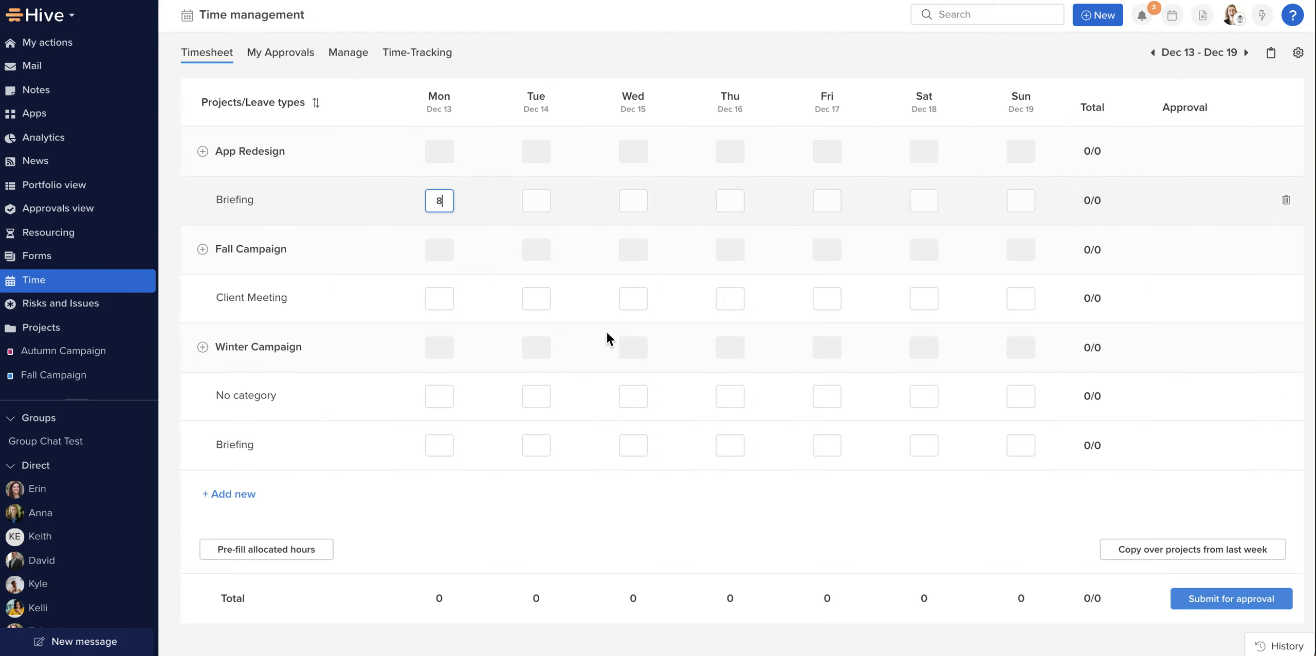
{"action": "left_click", "coordinate": [540, 297]}
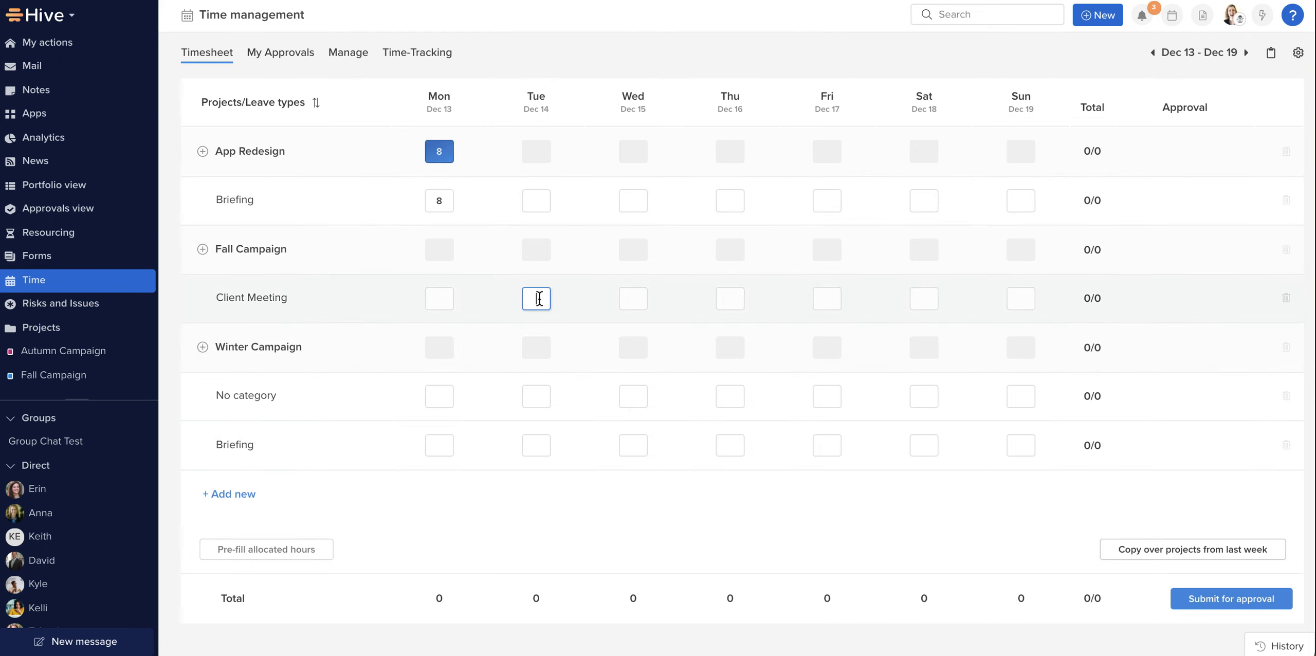
{"action": "type", "text": "8"}
{"action": "left_click", "coordinate": [638, 399]}
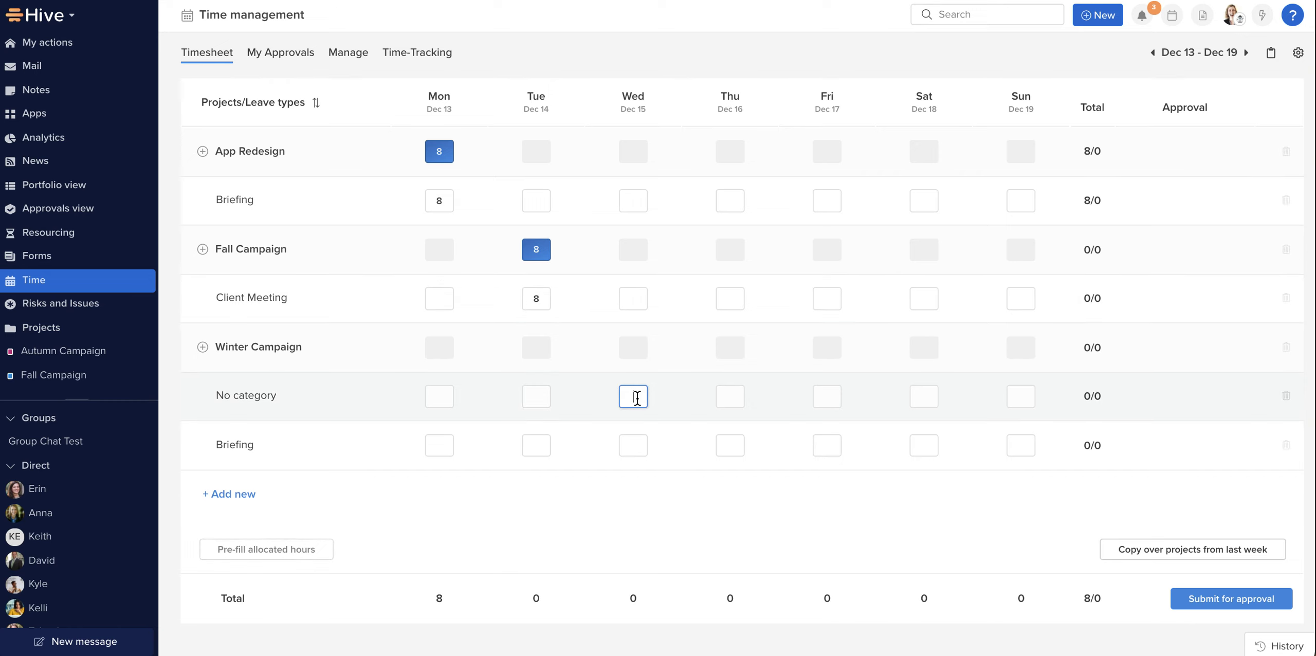
{"action": "type", "text": "5"}
{"action": "left_click", "coordinate": [632, 444]}
{"action": "type", "text": "5"}
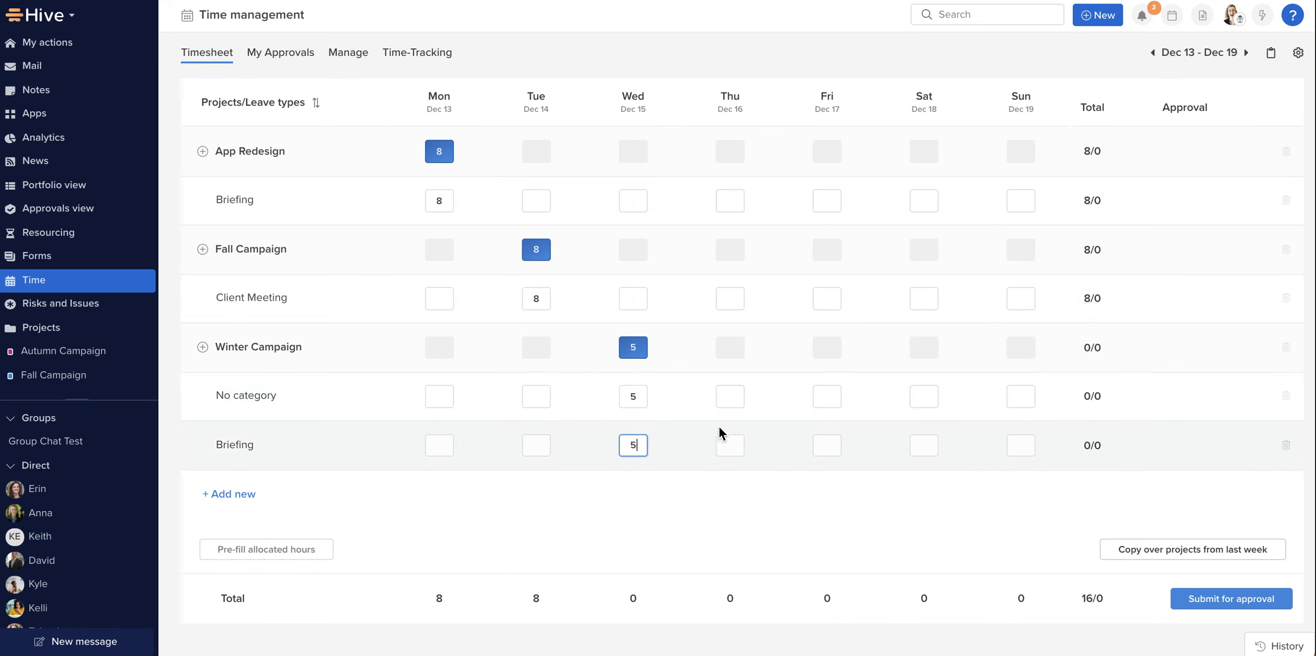
Step: Log 6 h Thursday Briefing, 2 h Thursday Winter Campaign Briefing, 8 h Friday Client Meeting
{"action": "left_click", "coordinate": [732, 200]}
{"action": "type", "text": "6"}
{"action": "left_click", "coordinate": [735, 449]}
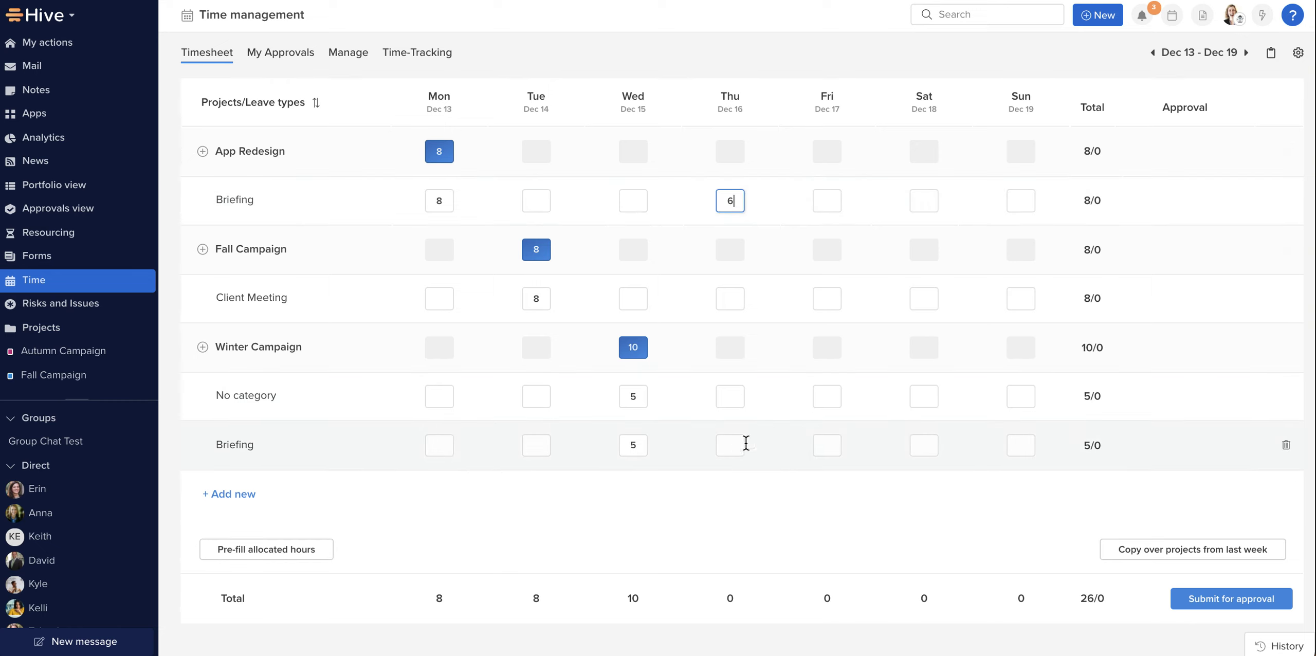
{"action": "type", "text": "2"}
{"action": "left_click", "coordinate": [831, 303]}
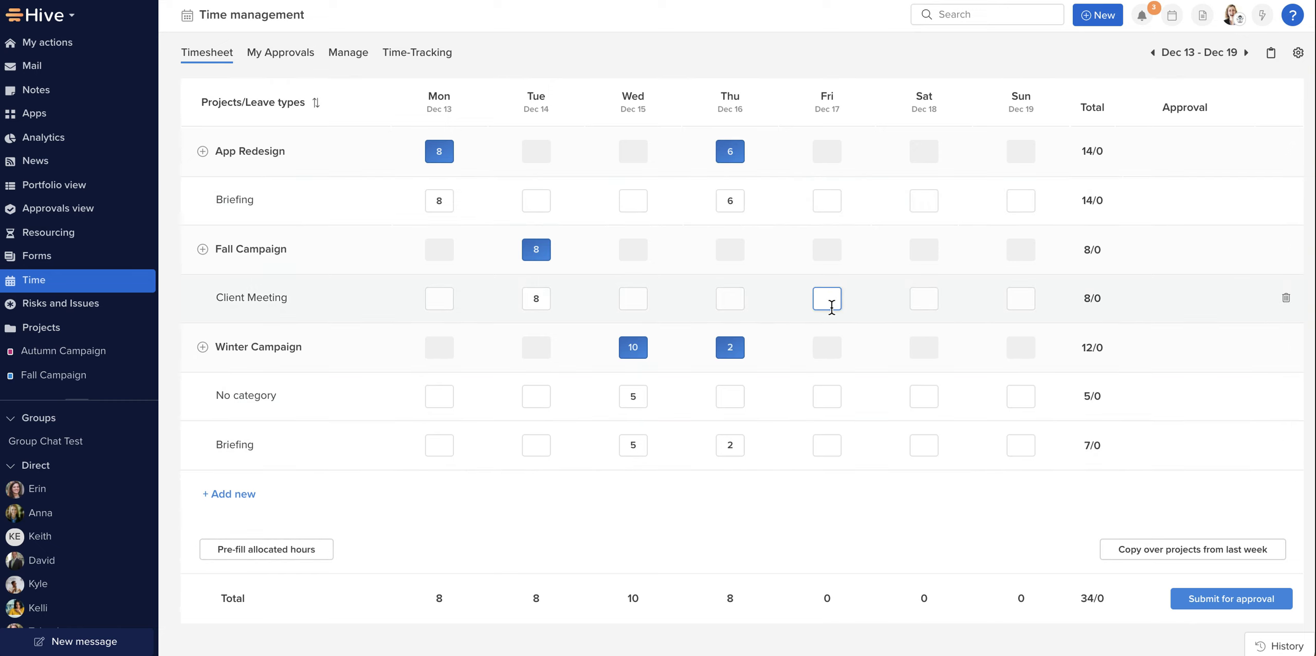
{"action": "type", "text": "8"}
{"action": "left_click", "coordinate": [798, 488]}
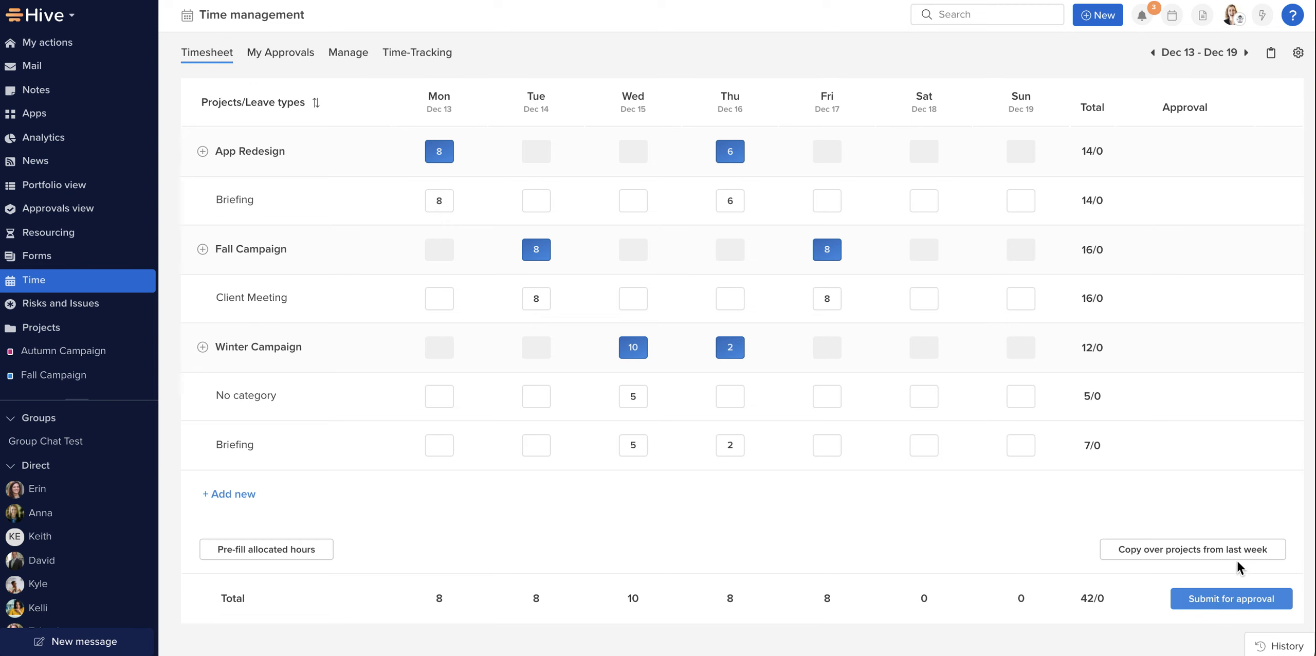
Step: Submit the 42-hour Dec 13–19 timesheet for approval and confirm
{"action": "left_click", "coordinate": [1216, 601]}
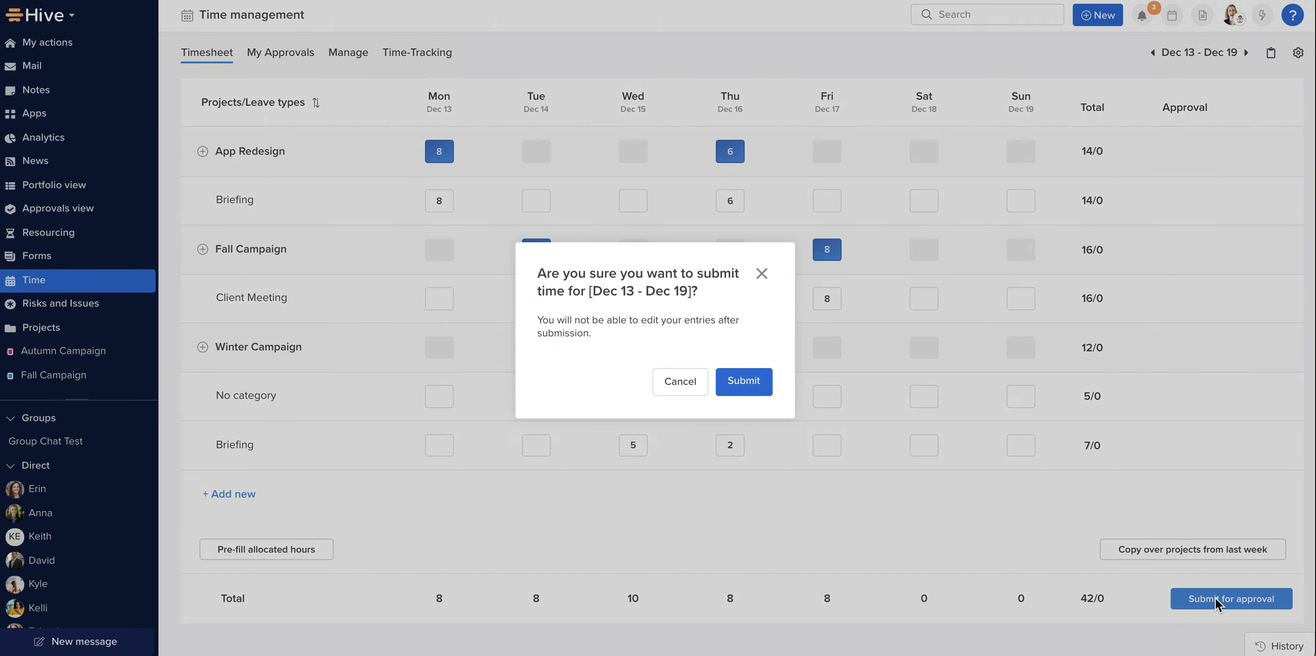
{"action": "left_click", "coordinate": [745, 384]}
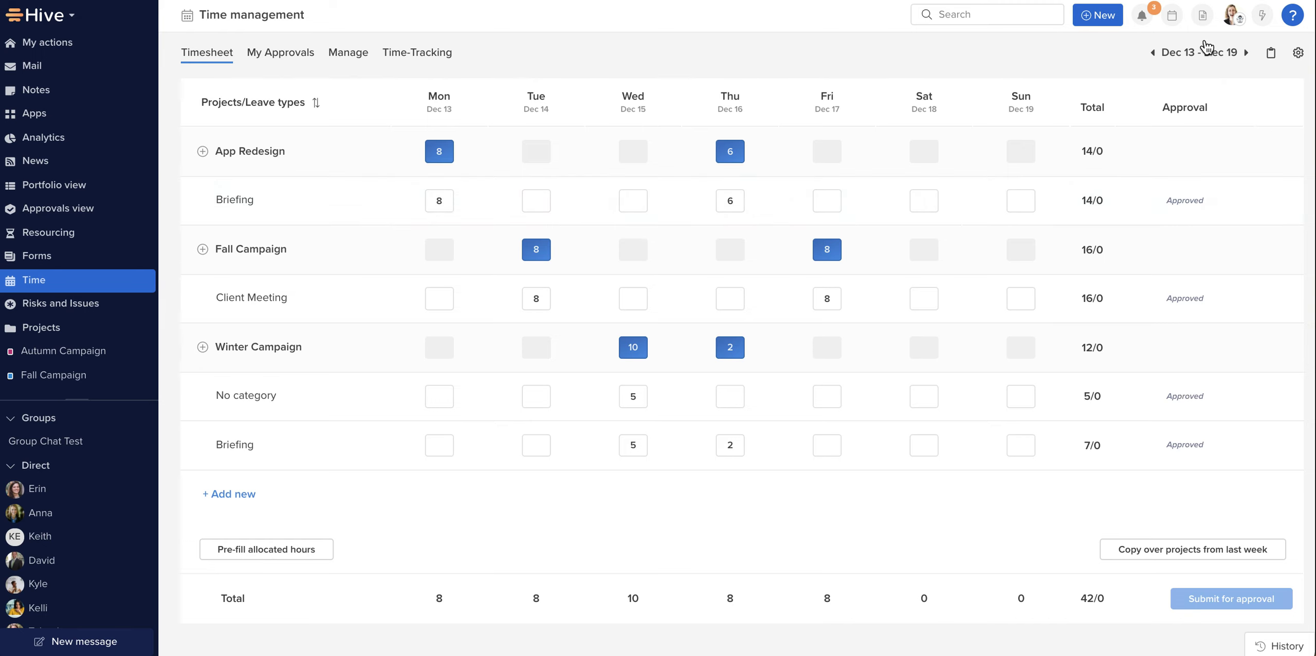
{"action": "left_click", "coordinate": [1246, 52]}
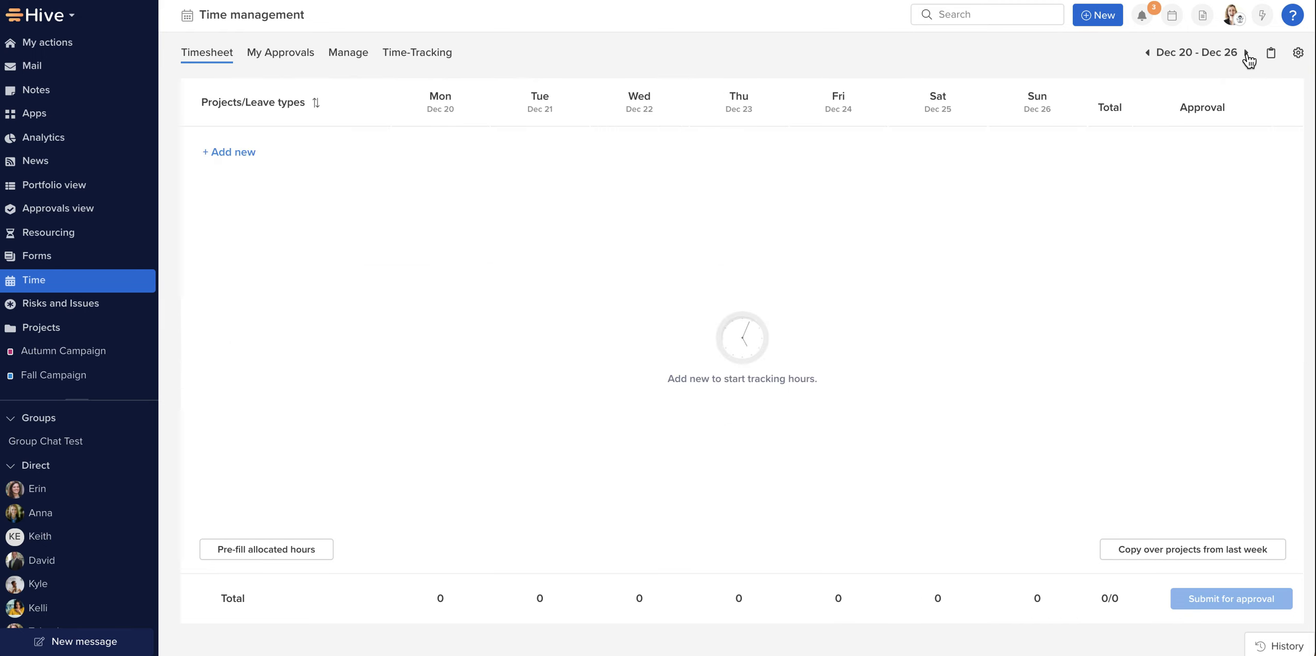
{"action": "left_click", "coordinate": [1246, 52]}
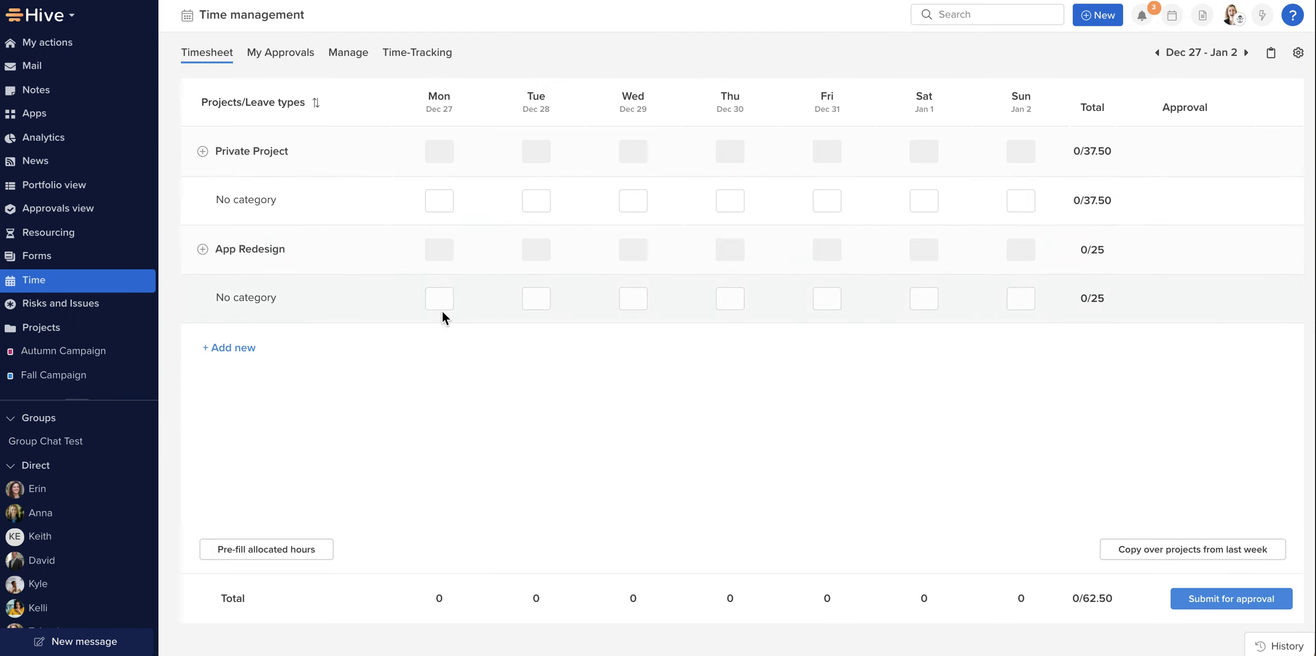
{"action": "left_click", "coordinate": [1157, 53]}
{"action": "left_click", "coordinate": [1149, 53]}
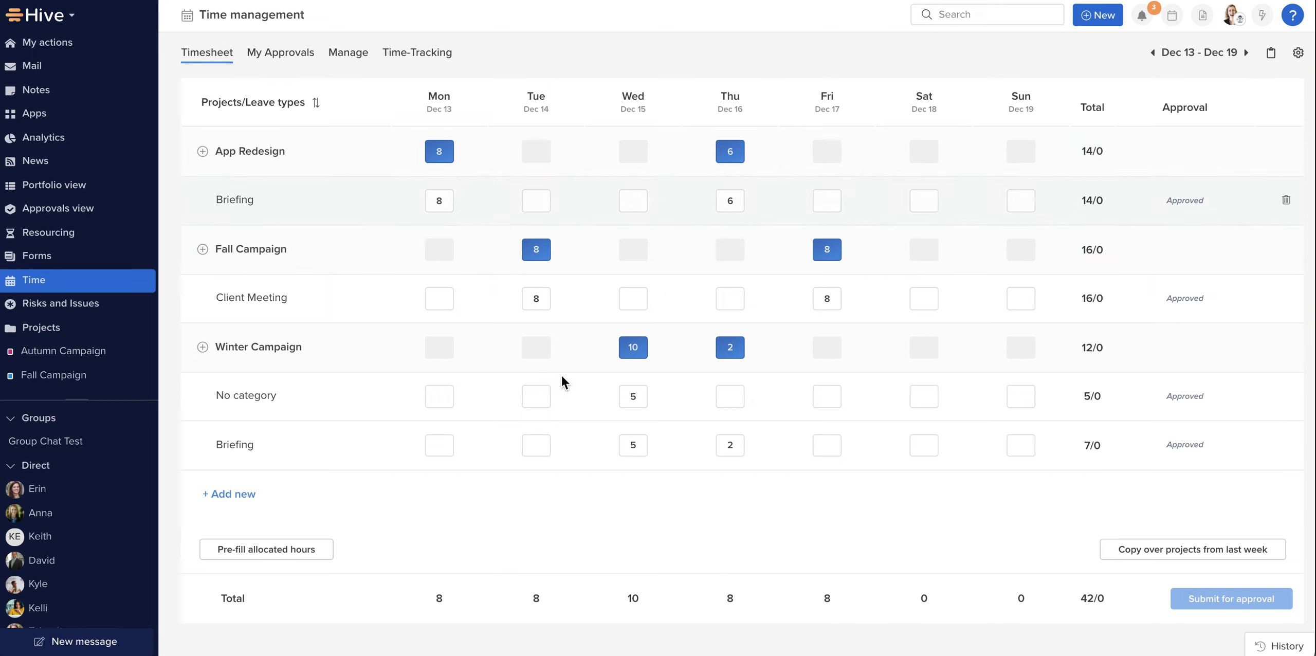
{"action": "left_click", "coordinate": [1246, 53]}
Step: Pre-fill the Dec 27 – Jan 2 week with allocated hours (7.5 and 5 daily) and start submitting
{"action": "left_click", "coordinate": [1246, 53]}
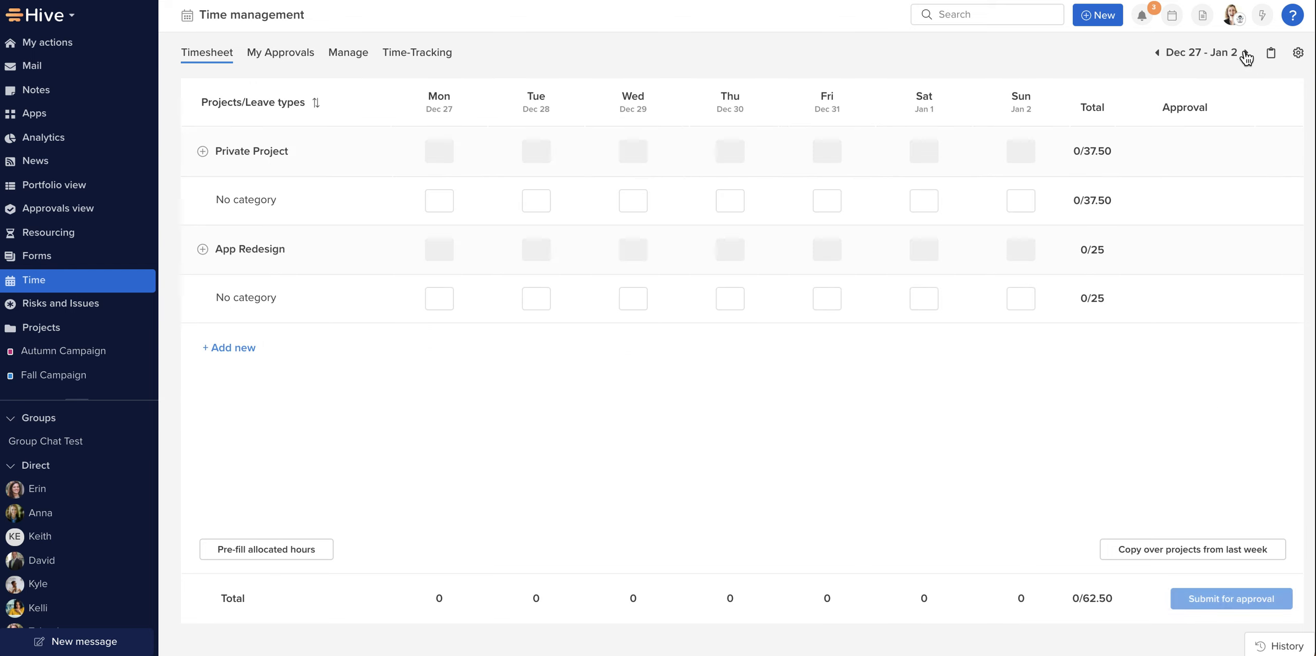
{"action": "left_click", "coordinate": [291, 551]}
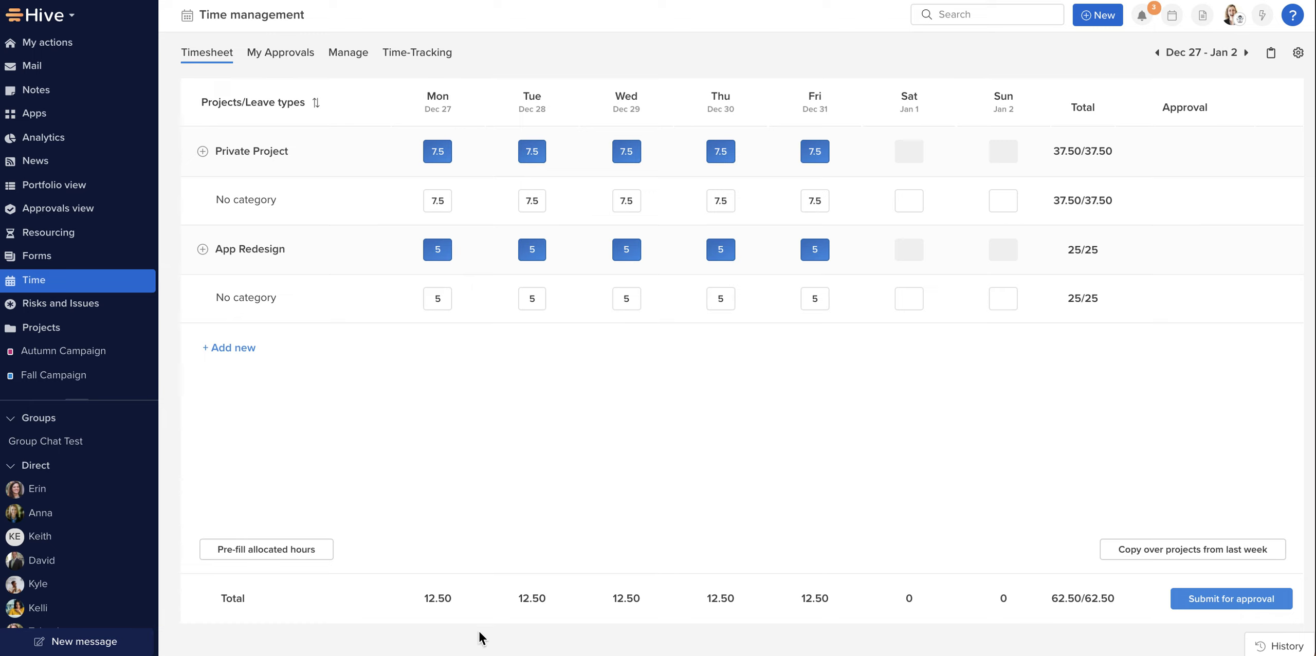
{"action": "left_click", "coordinate": [1208, 601]}
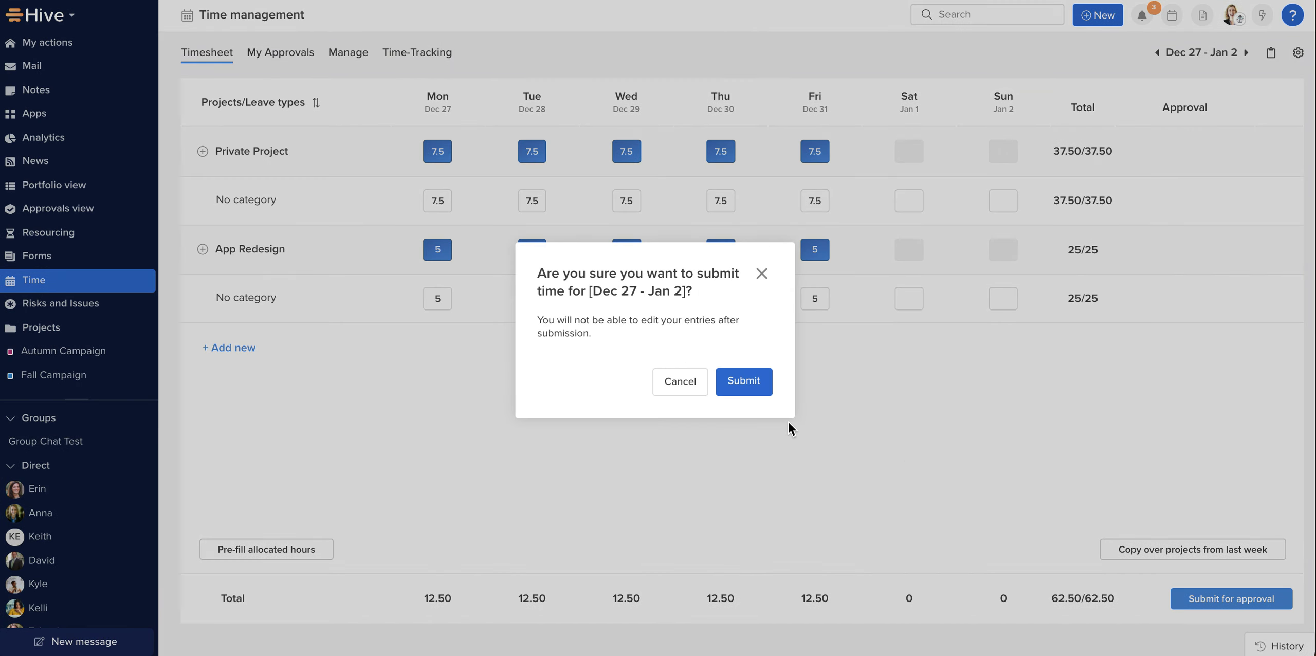
Step: Confirm the Dec 27 – Jan 2 submission, then step back toward the Dec 13–19 week
{"action": "left_click", "coordinate": [745, 385]}
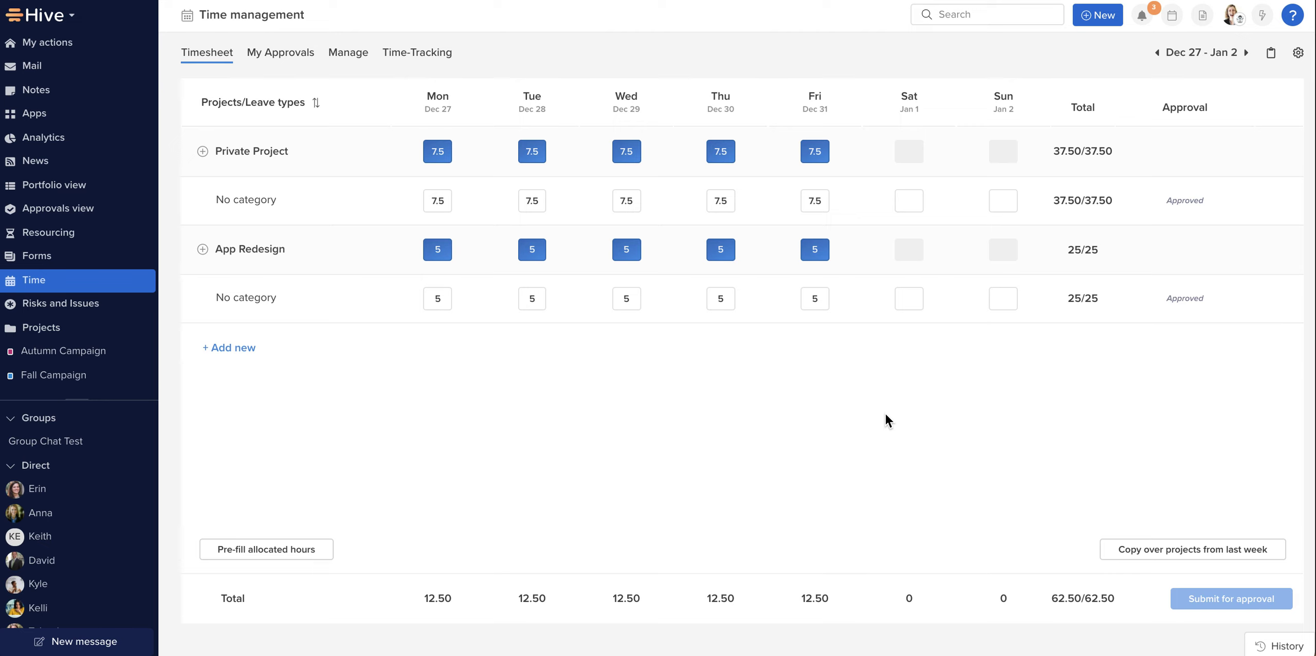
{"action": "left_click", "coordinate": [1158, 53]}
Step: Return to the Dec 13 – Dec 19 week and delete the App Redesign Briefing, App Redesign, Fall Campaign and Winter Campaign rows
{"action": "left_click", "coordinate": [1153, 53]}
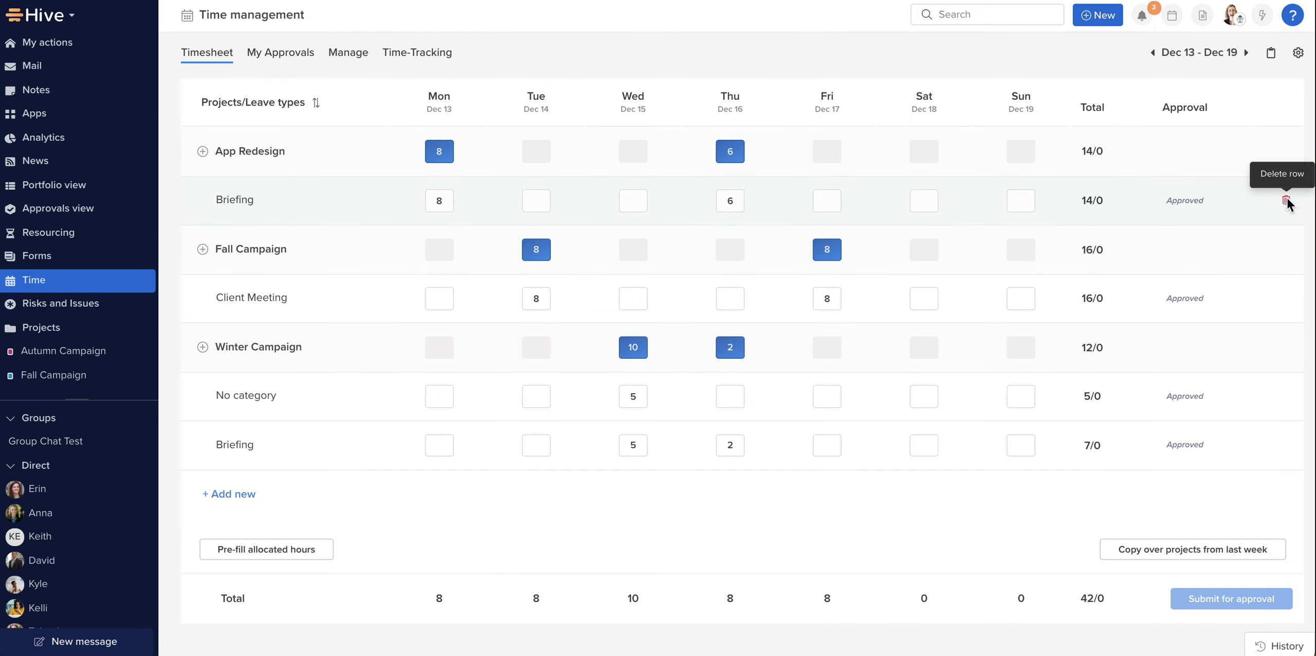
{"action": "left_click", "coordinate": [1286, 200]}
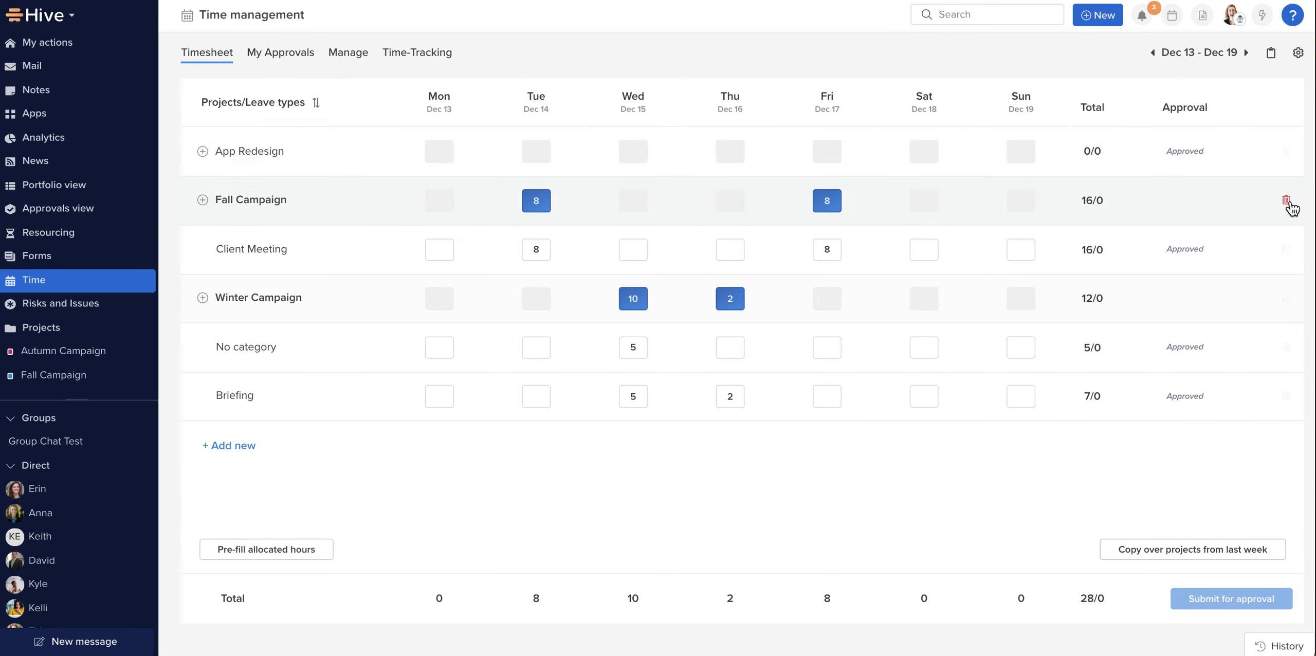
{"action": "left_click", "coordinate": [1285, 152]}
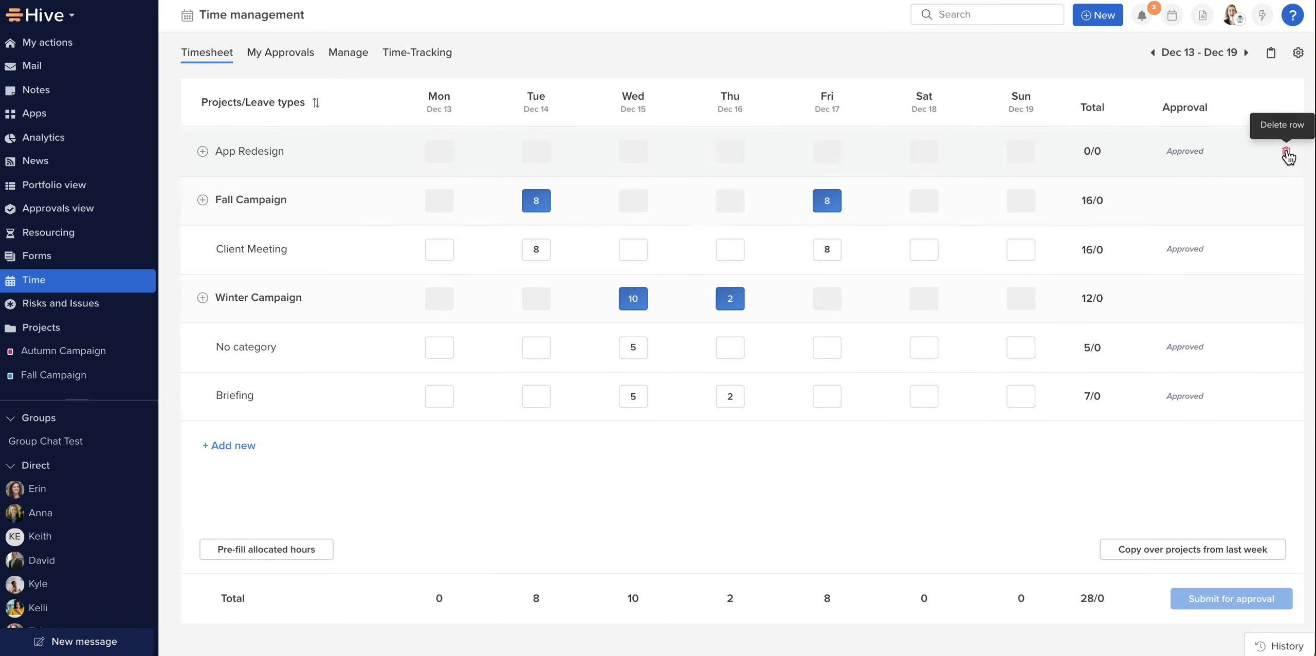
{"action": "left_click", "coordinate": [1286, 152]}
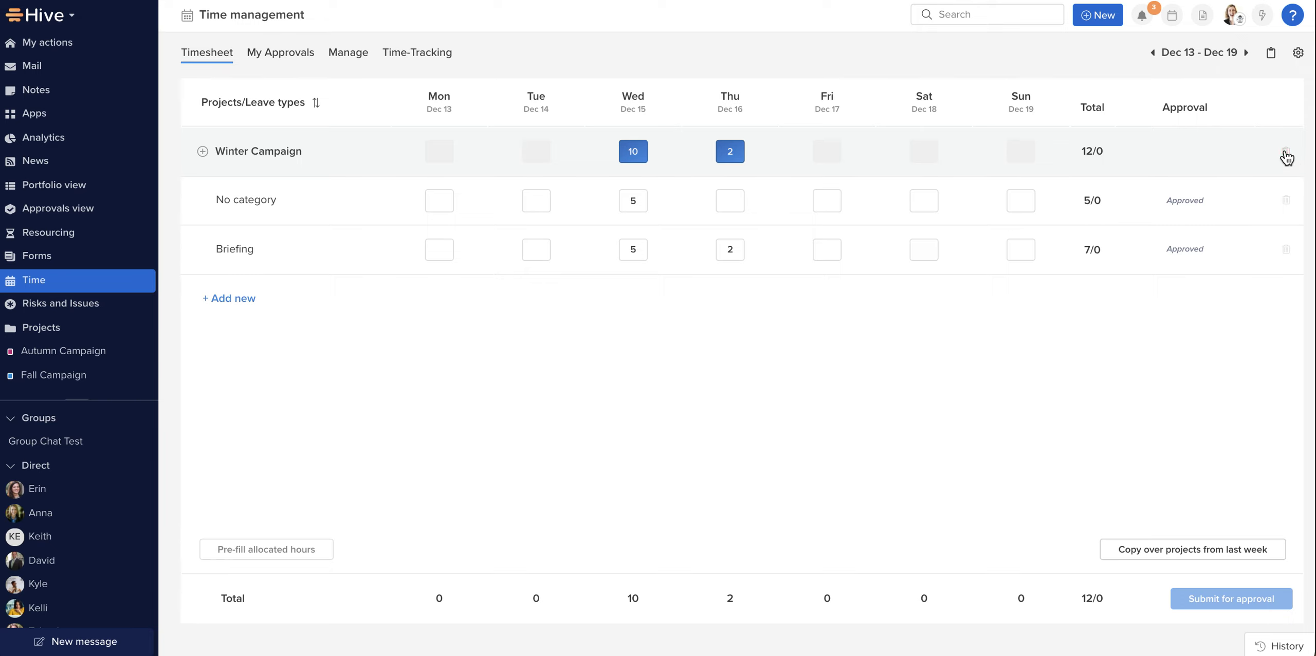
{"action": "left_click", "coordinate": [1285, 152]}
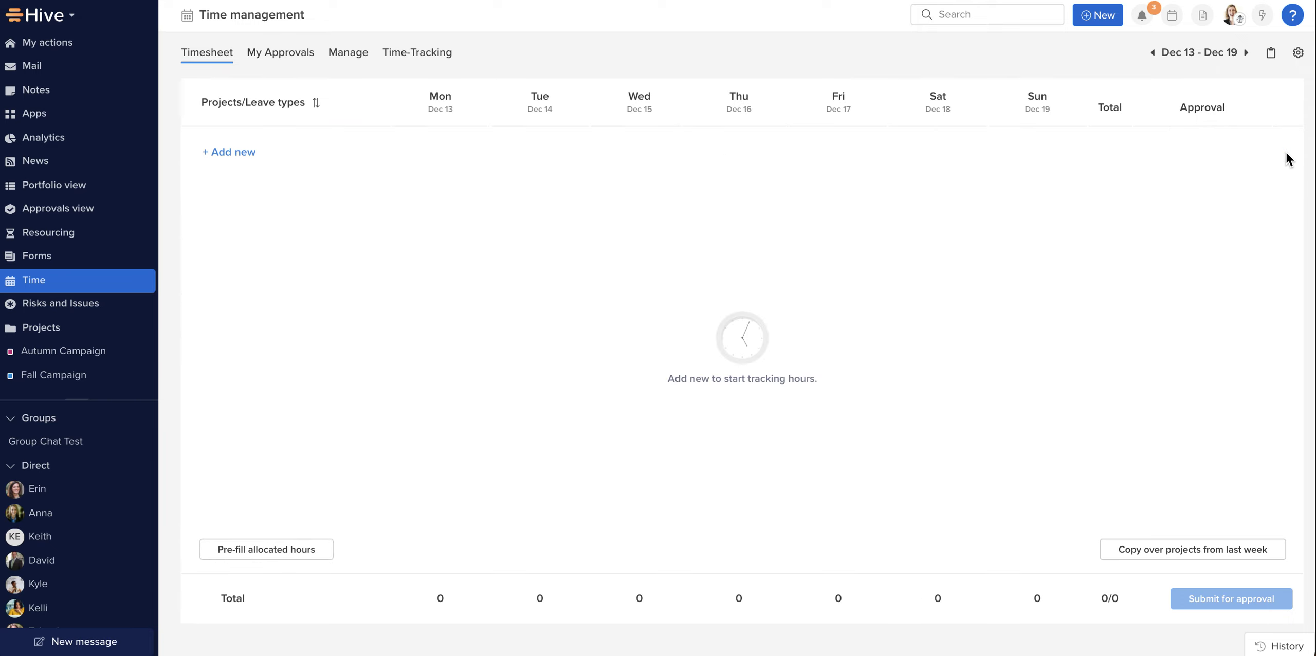
Step: Add the App Redesign project to the timesheet with a Briefing category row
{"action": "left_click", "coordinate": [238, 152]}
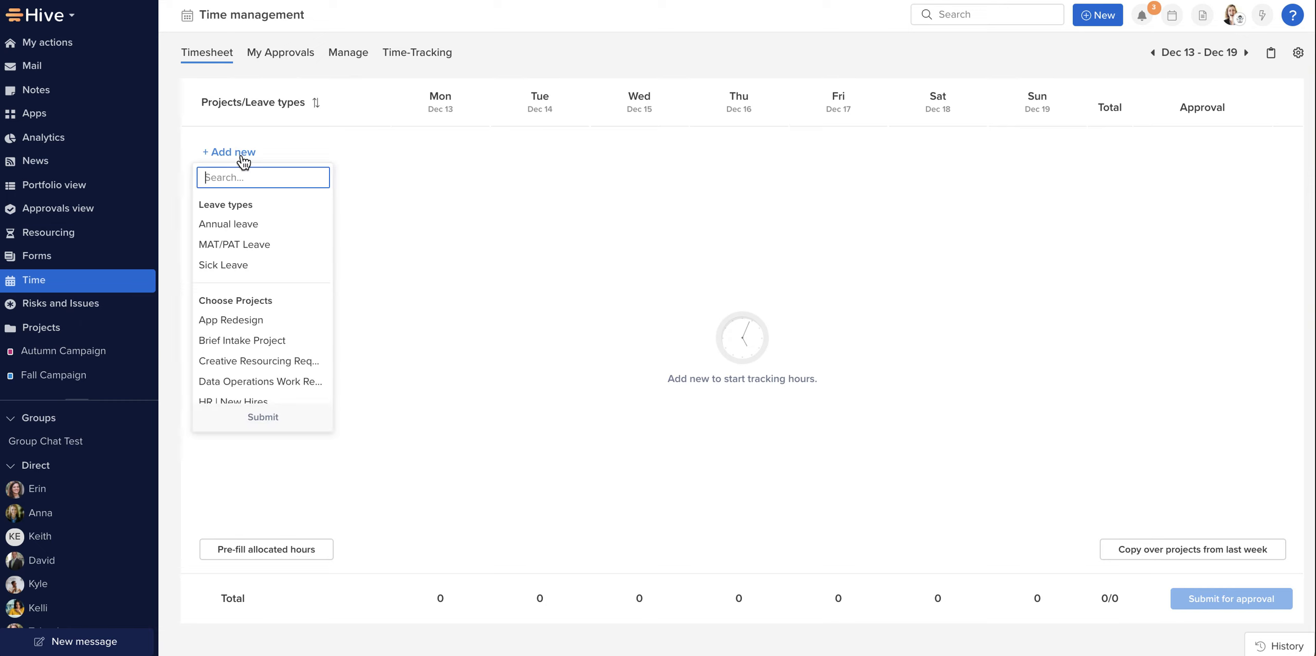
{"action": "left_click", "coordinate": [252, 321]}
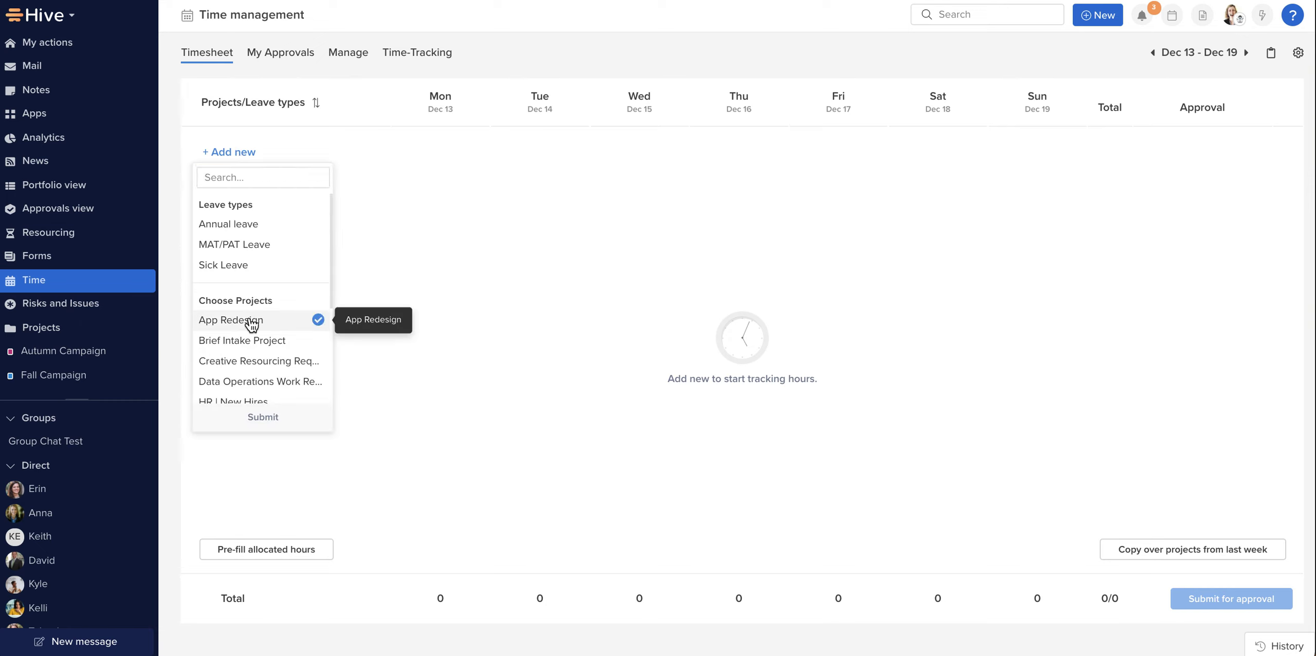
{"action": "left_click", "coordinate": [263, 417]}
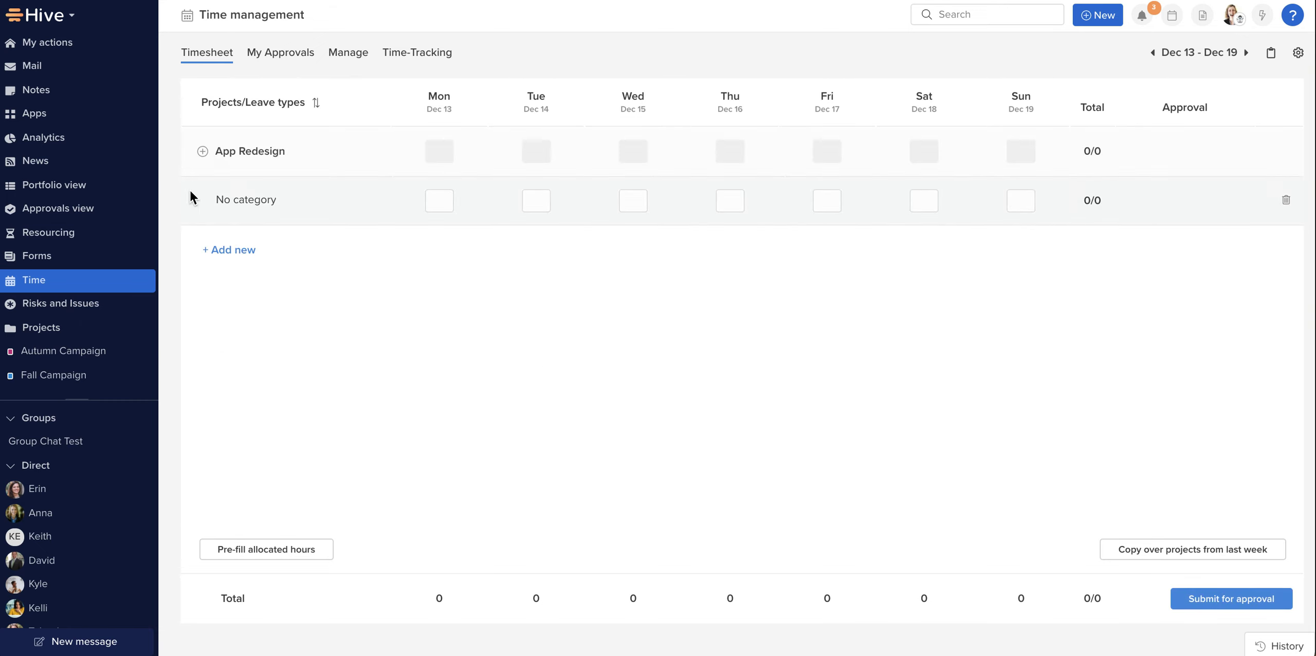
{"action": "left_click", "coordinate": [203, 152]}
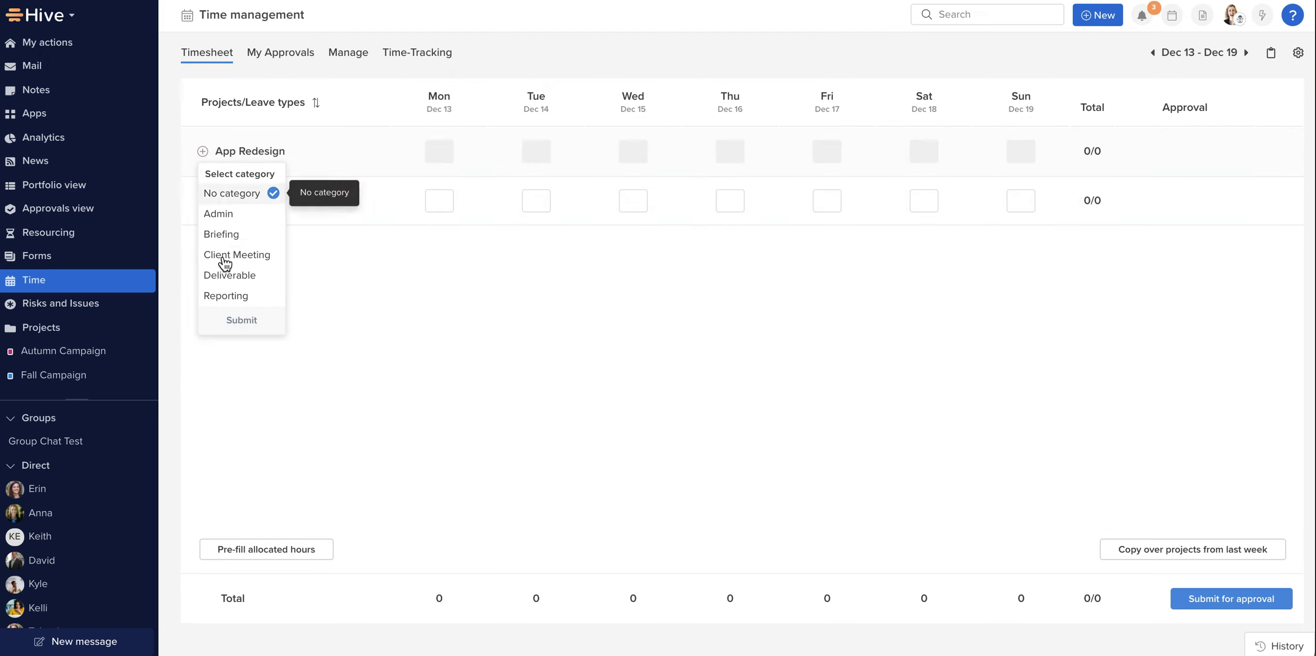
{"action": "left_click", "coordinate": [242, 319]}
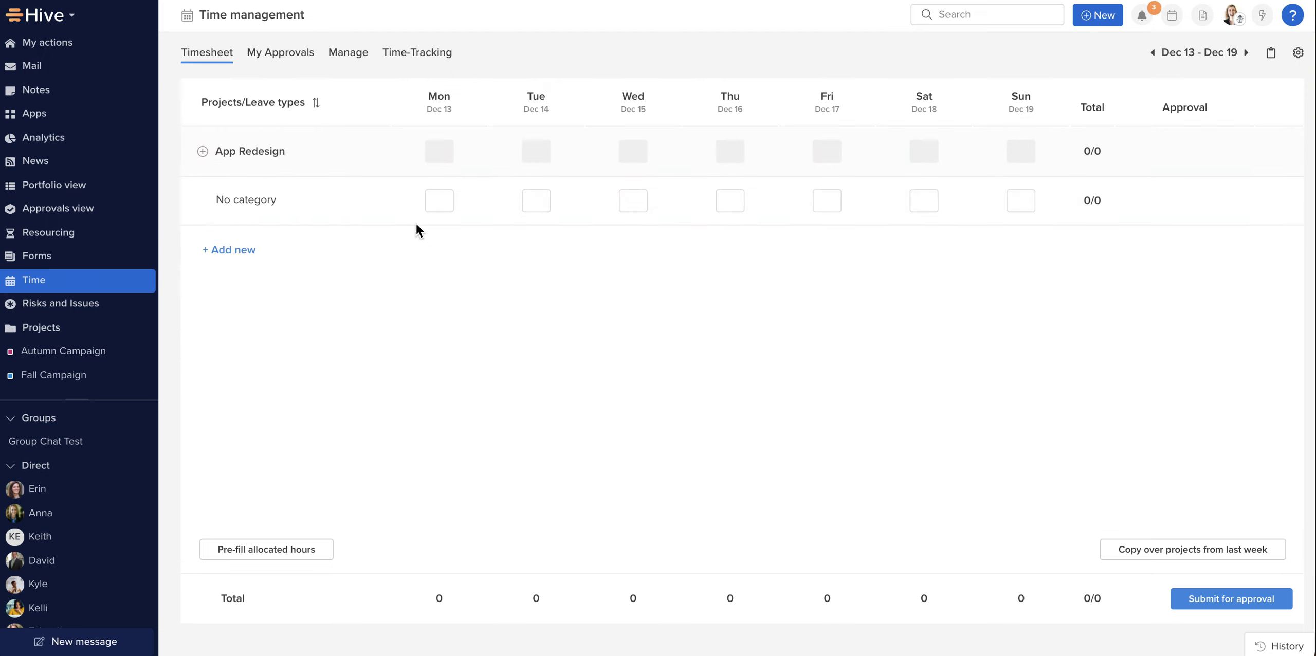
Step: Log 8 hours of Briefing on each day Monday through Friday, totalling 40
{"action": "left_click", "coordinate": [437, 247]}
{"action": "type", "text": "8"}
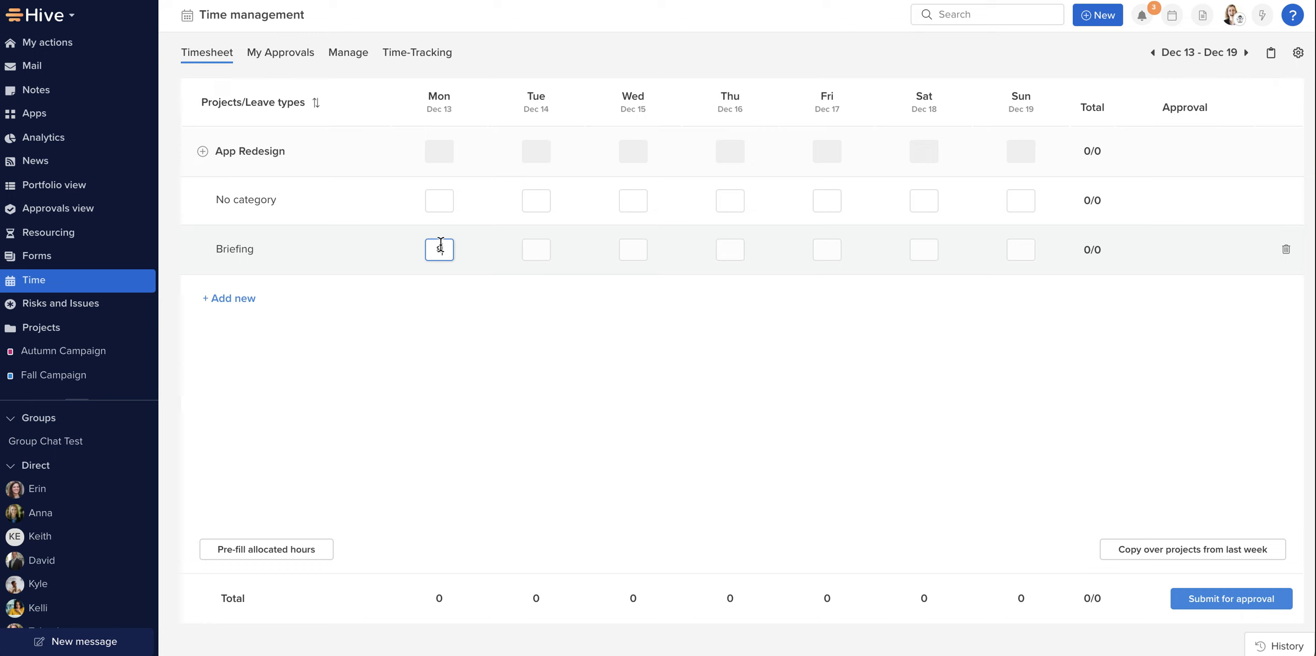
{"action": "key", "text": "Tab"}
{"action": "type", "text": "8"}
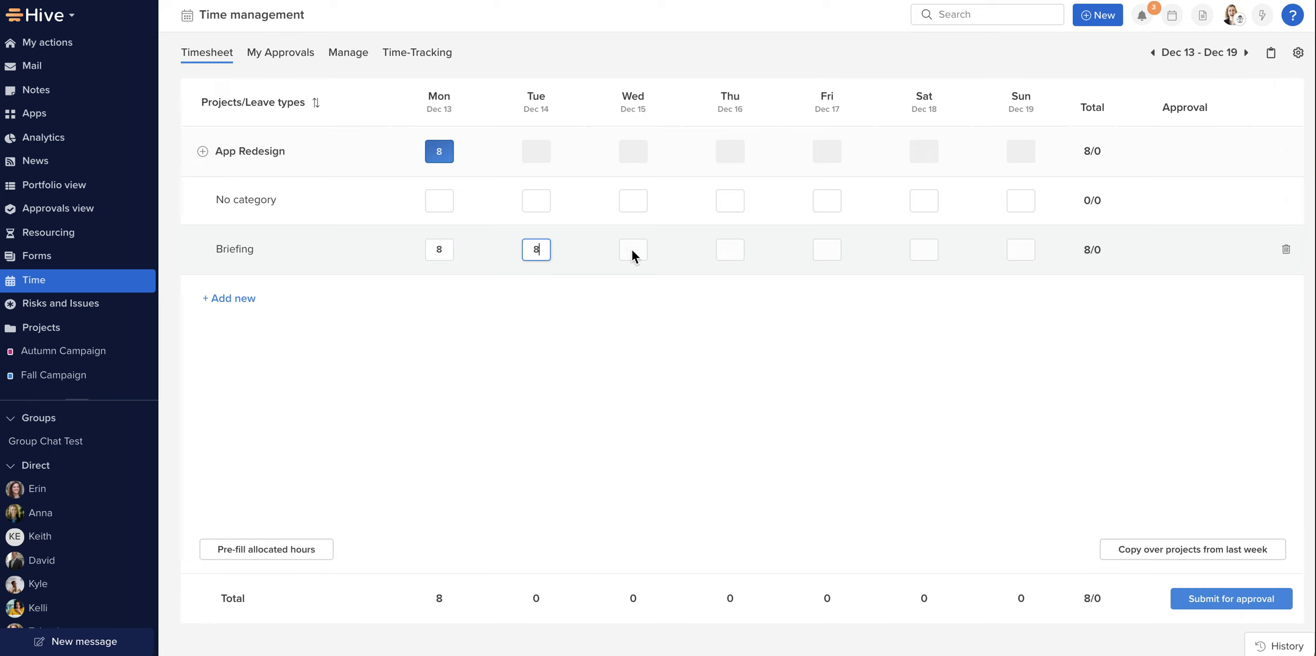
{"action": "key", "text": "Tab"}
{"action": "type", "text": "8"}
{"action": "left_click", "coordinate": [727, 249]}
{"action": "type", "text": "8"}
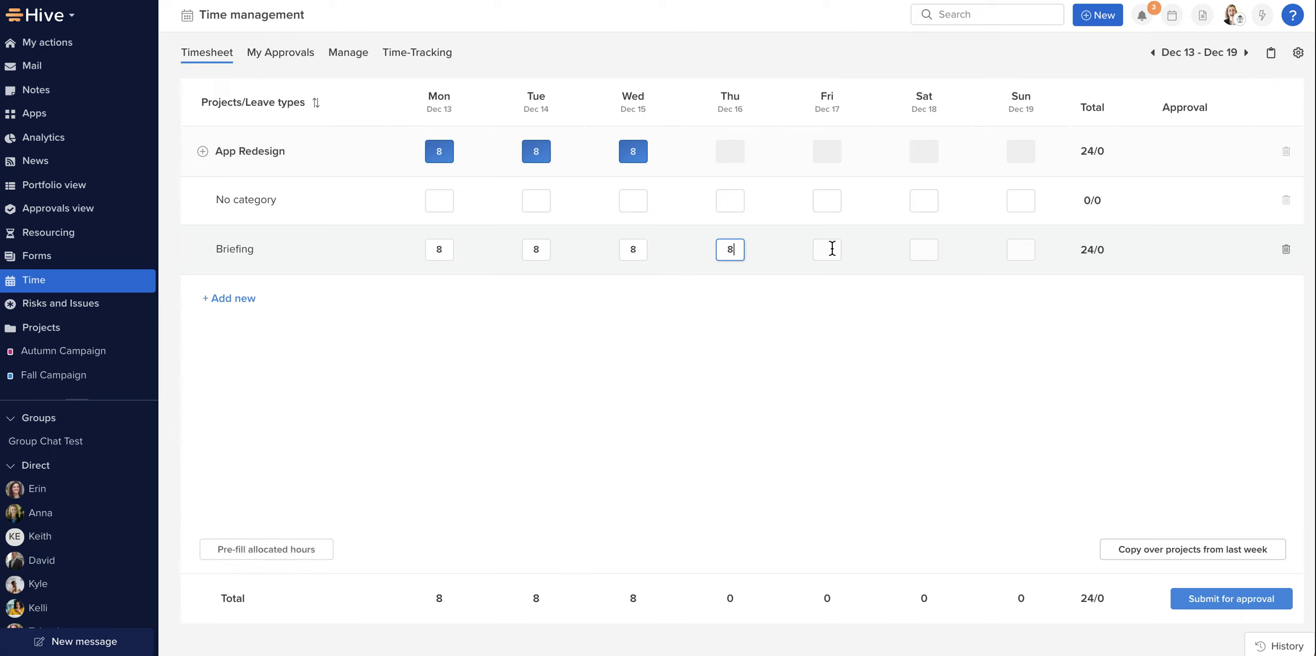
{"action": "left_click", "coordinate": [829, 249]}
{"action": "type", "text": "8"}
{"action": "left_click", "coordinate": [833, 307]}
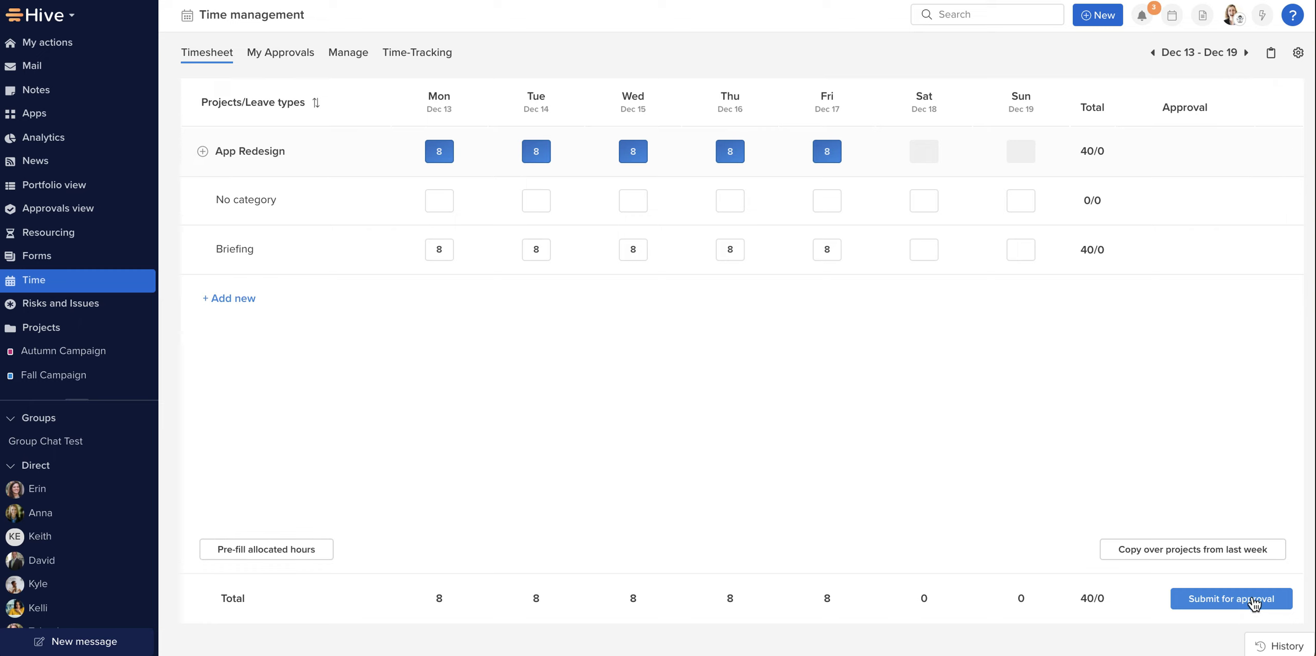
Step: Submit the rebuilt Dec 13 – Dec 19 timesheet for approval and confirm
{"action": "left_click", "coordinate": [1206, 605]}
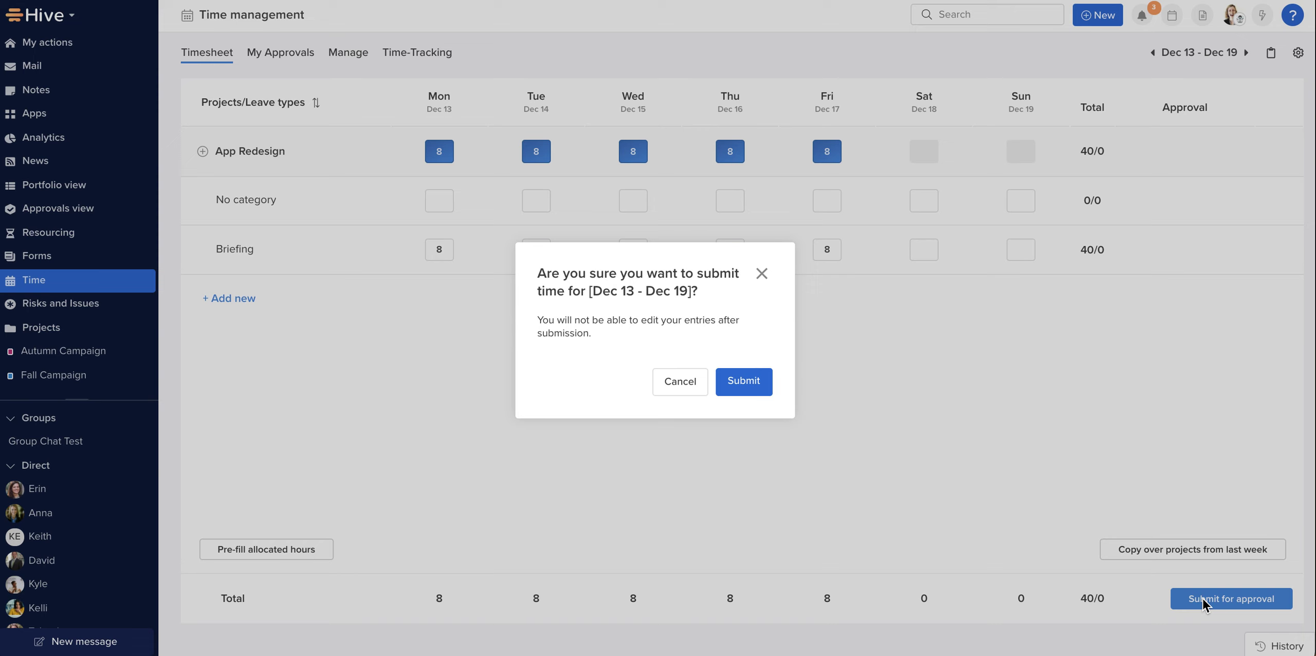
{"action": "left_click", "coordinate": [742, 383]}
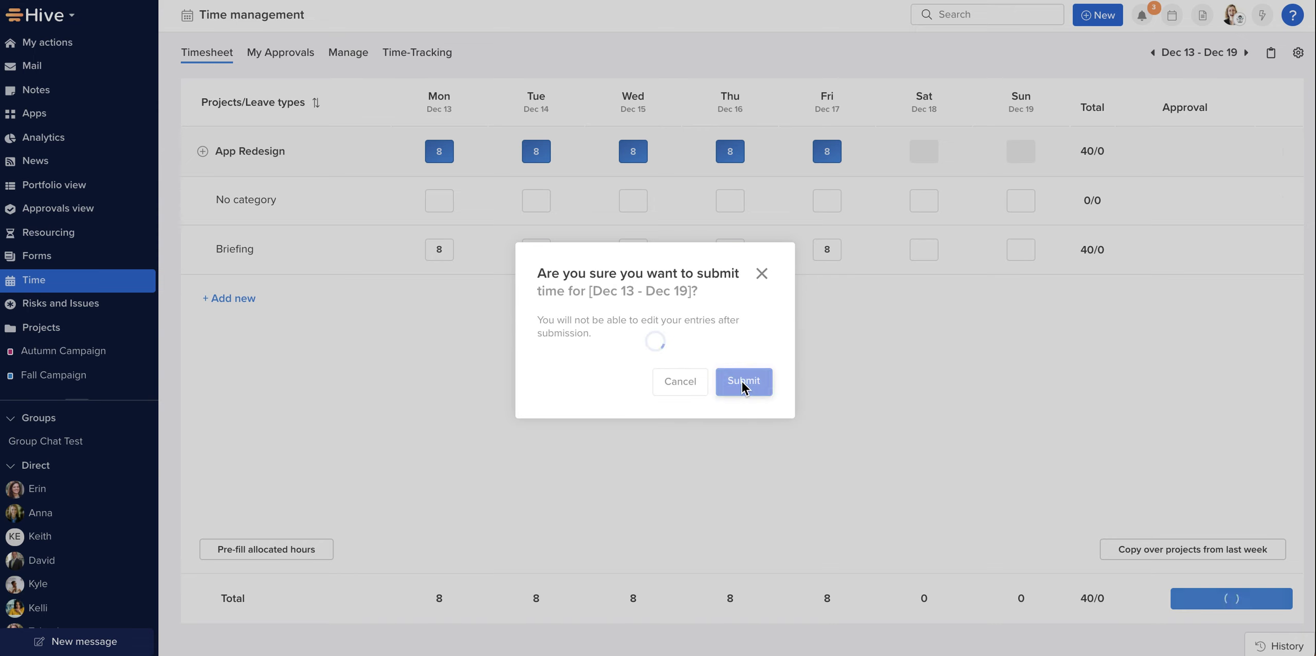